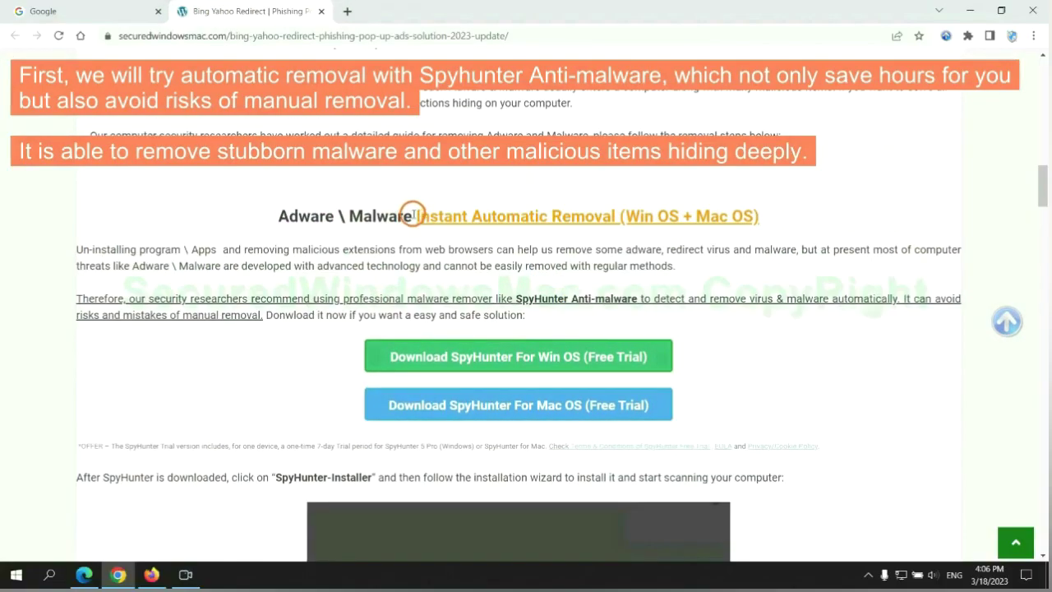
# Download the SpyHunter for Windows free-trial installer, keep it despite the warning, and launch it.
pyautogui.moveTo(415, 215); pyautogui.dragTo(612, 215)
pyautogui.click(523, 182)
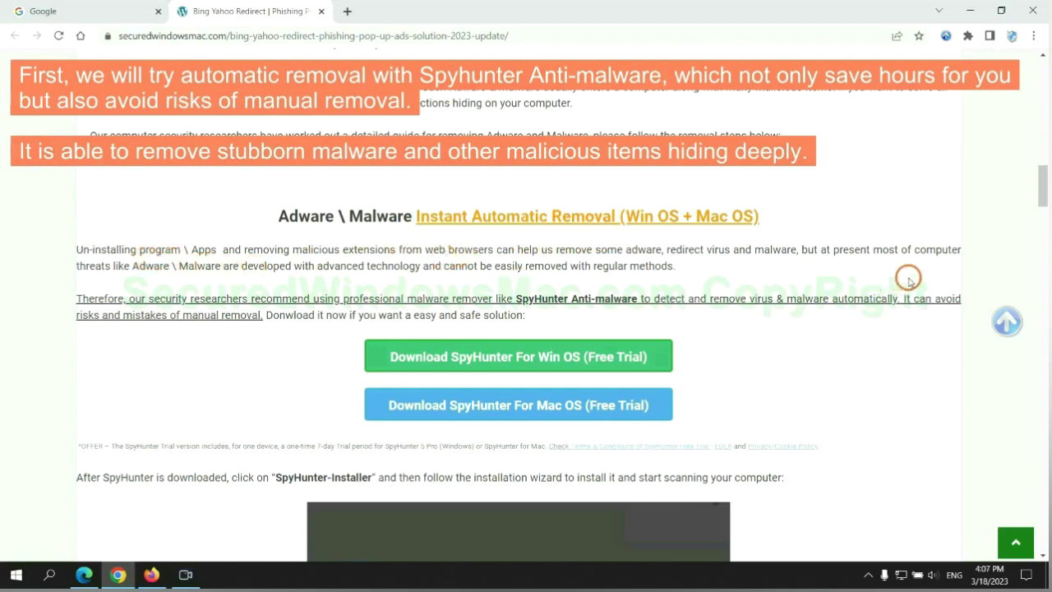
pyautogui.scroll(-1, 521, 289)
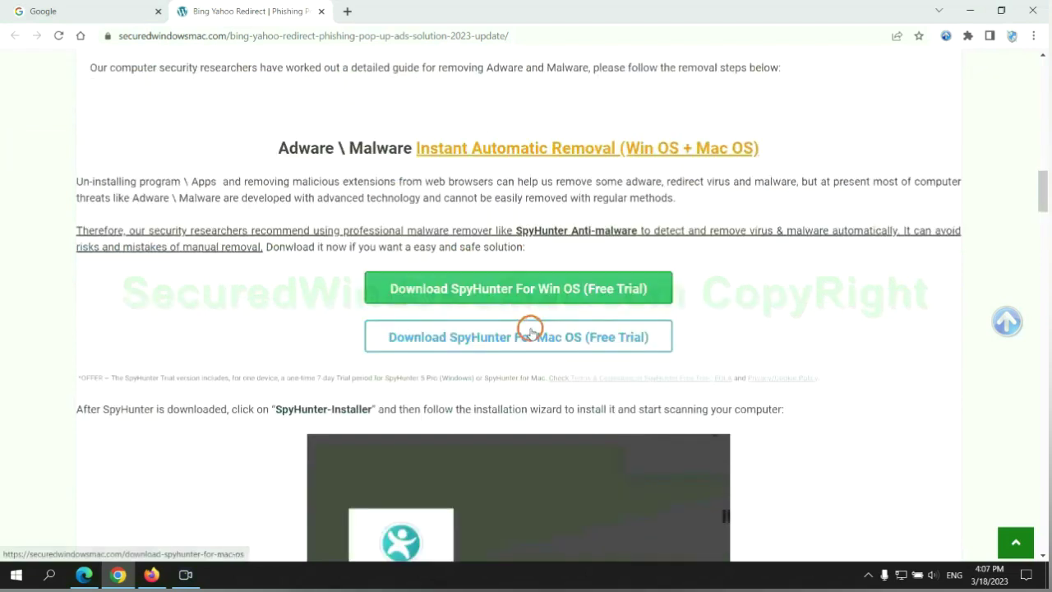
pyautogui.scroll(-1, 530, 329)
pyautogui.scroll(-1, 525, 322)
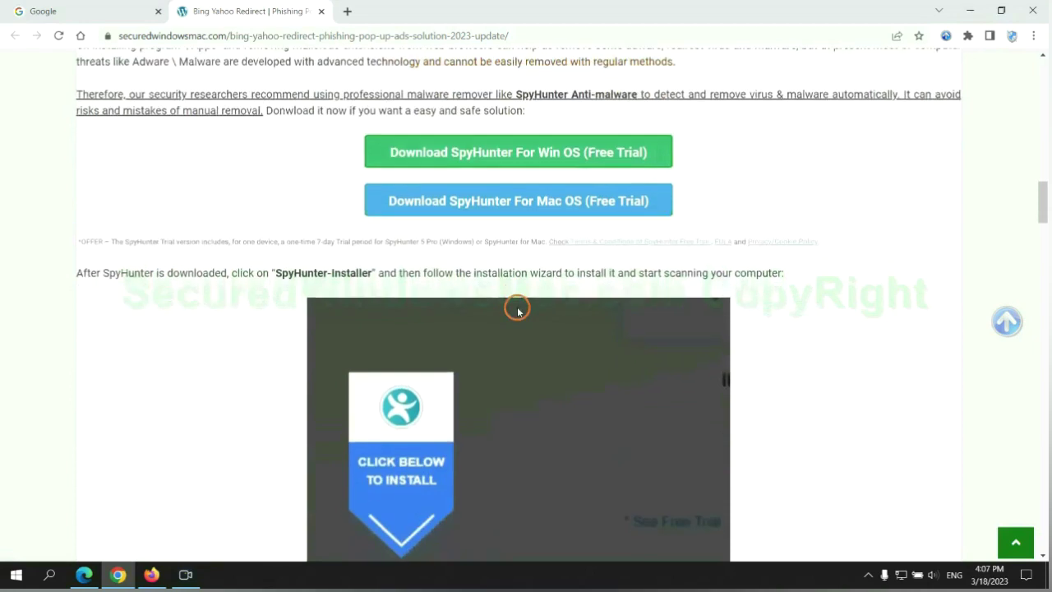
pyautogui.click(530, 167)
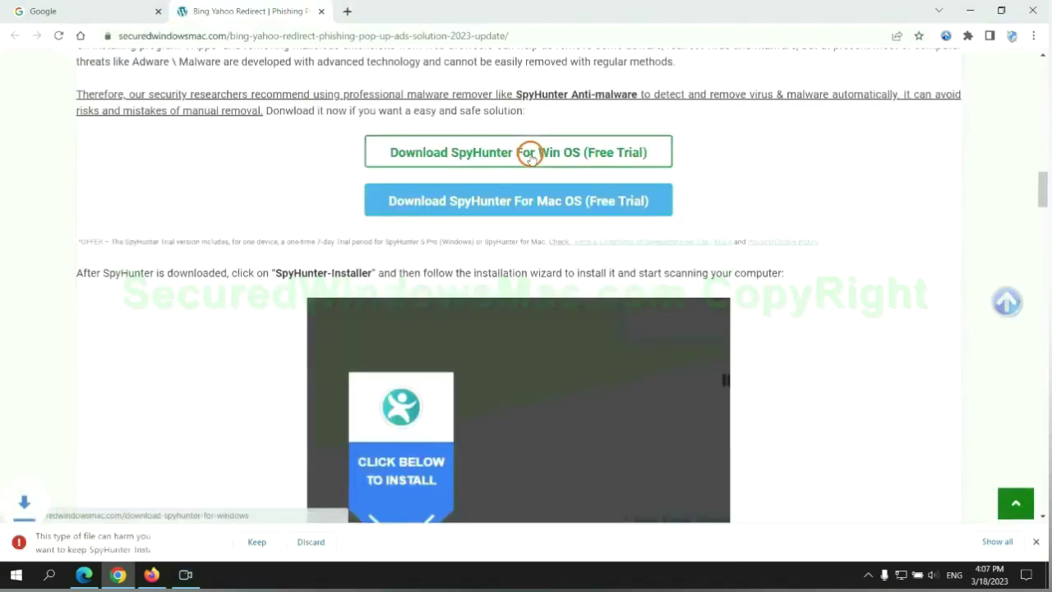
pyautogui.click(256, 541)
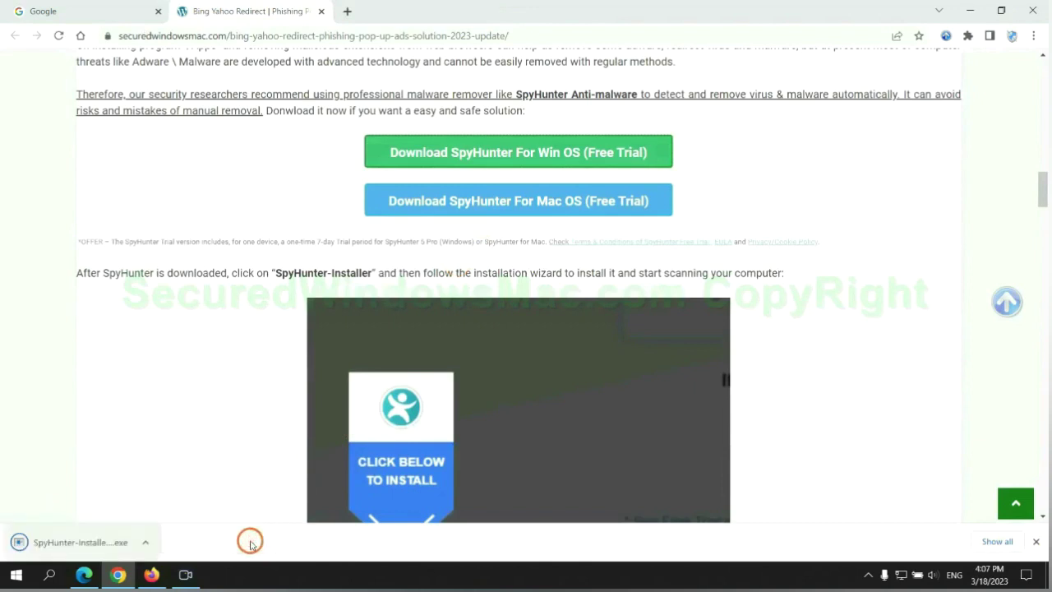
pyautogui.click(98, 542)
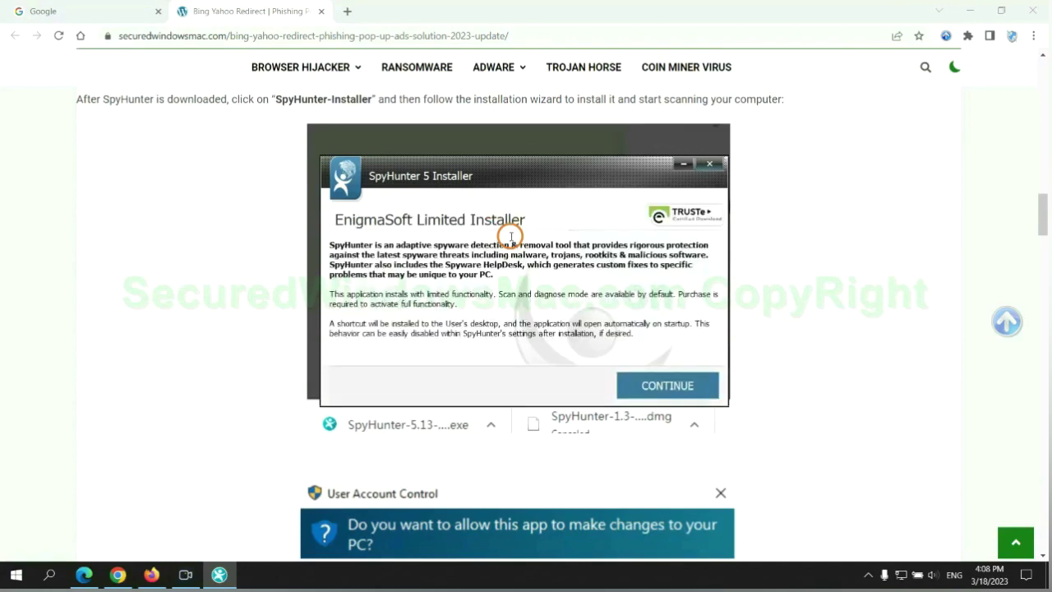
# Accept the EULA, install SpyHunter 5, scan the computer, and choose the 7-day free trial.
pyautogui.click(690, 385)
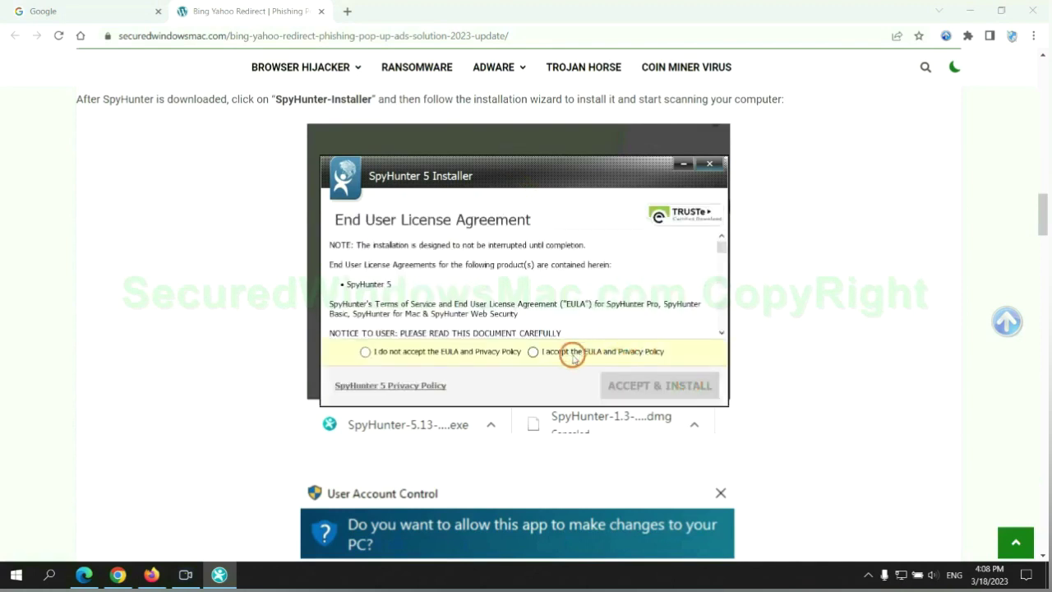
pyautogui.click(532, 352)
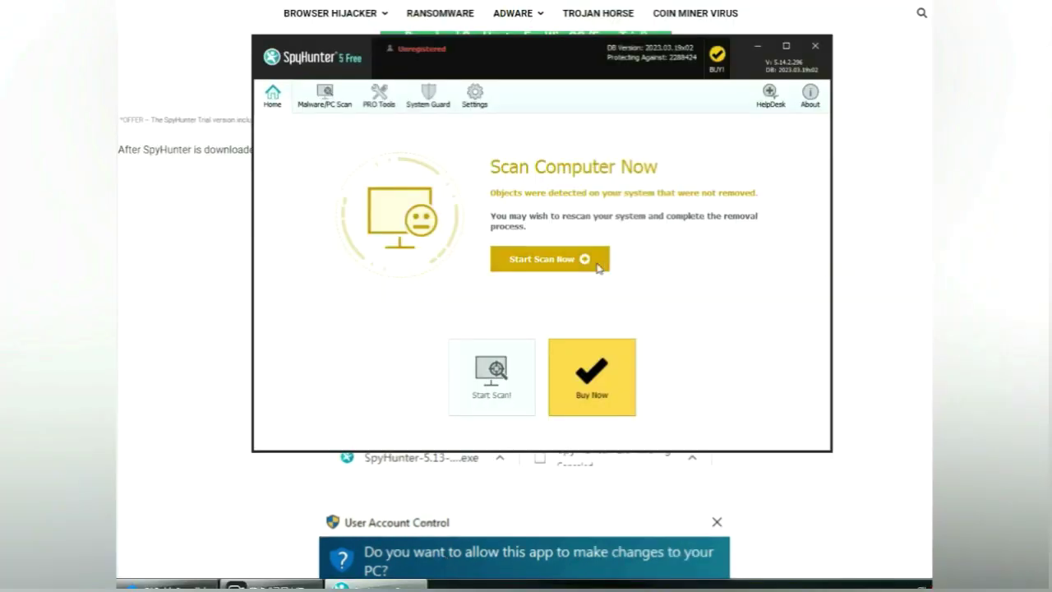
pyautogui.click(582, 262)
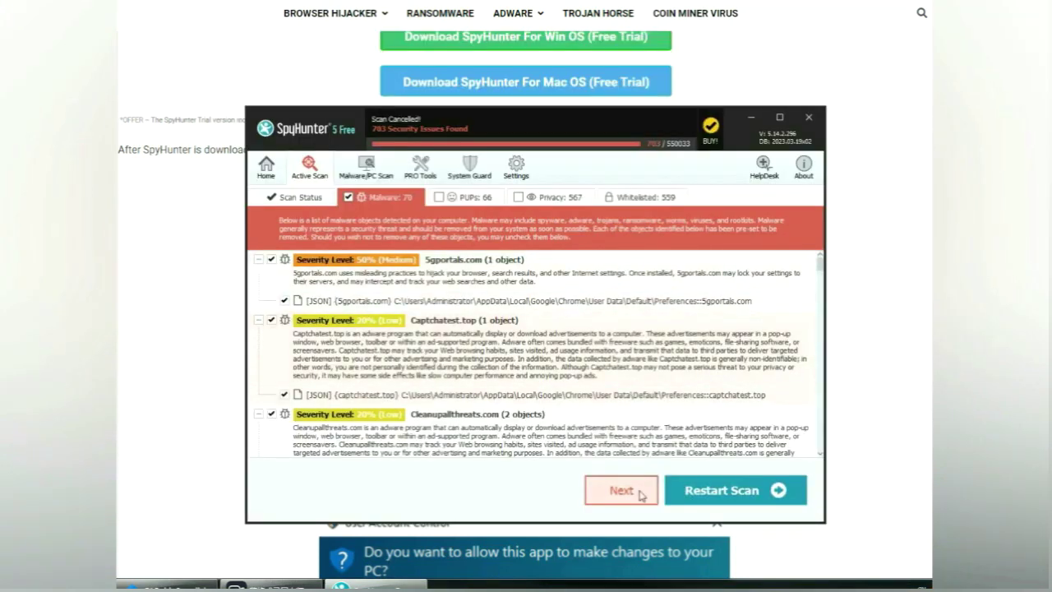
pyautogui.click(641, 493)
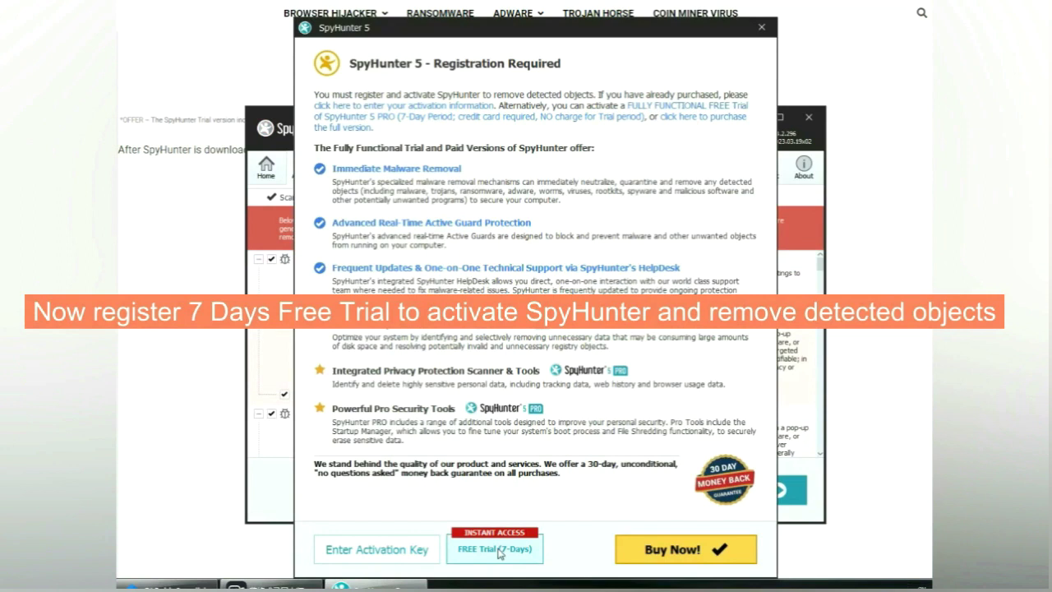
pyautogui.click(498, 550)
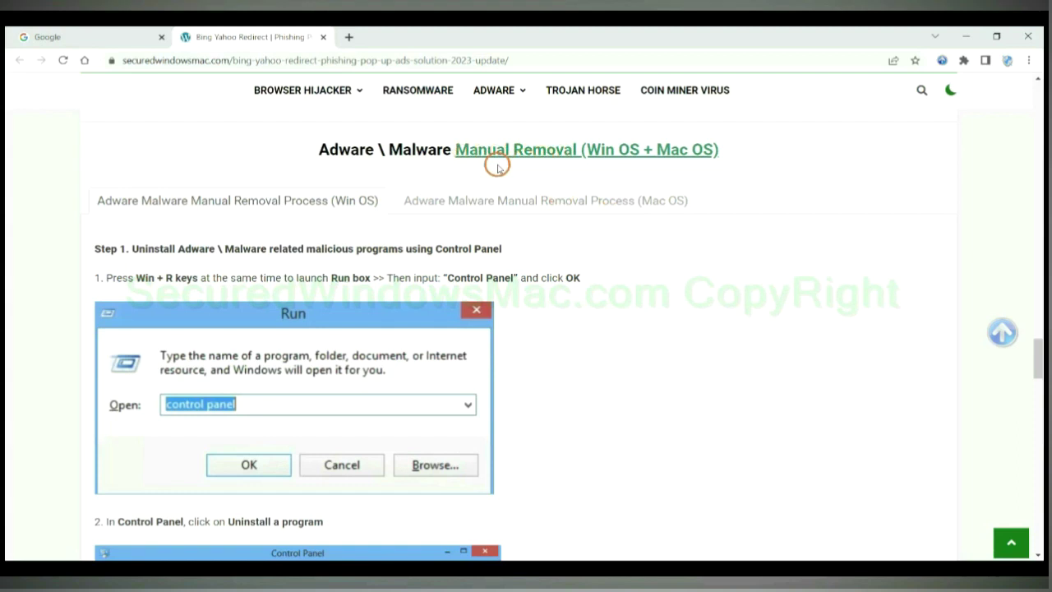
# Switch the guide to the Mac OS manual removal process and scroll to STEP 1.
pyautogui.moveTo(591, 153); pyautogui.dragTo(640, 149)
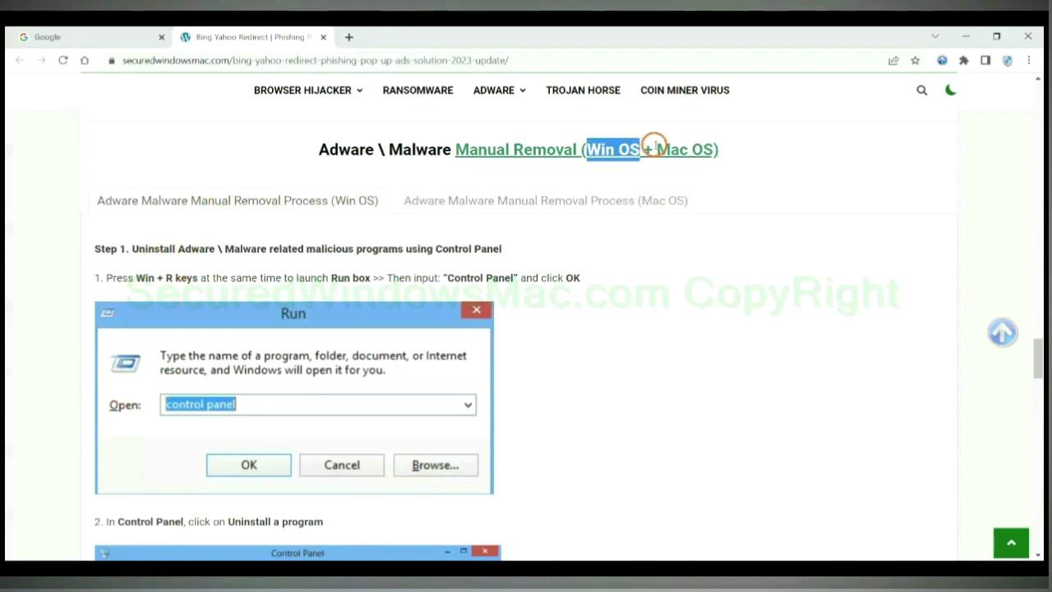
pyautogui.moveTo(655, 150); pyautogui.dragTo(711, 150)
pyautogui.click(538, 197)
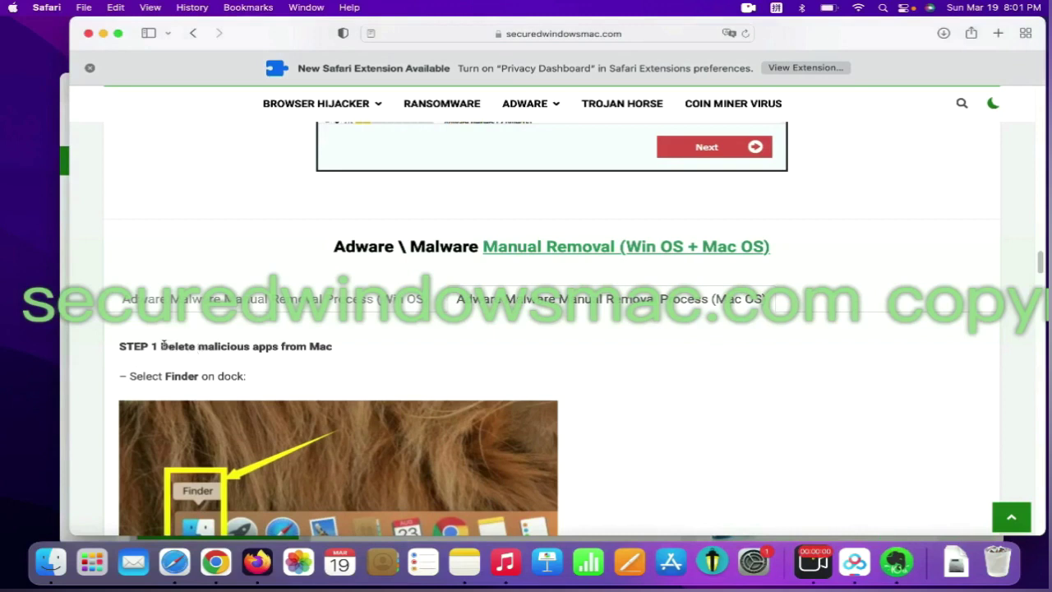
pyautogui.moveTo(163, 346); pyautogui.dragTo(276, 346)
pyautogui.click(728, 364)
pyautogui.scroll(-3, 1040, 261)
pyautogui.scroll(-3, 1041, 263)
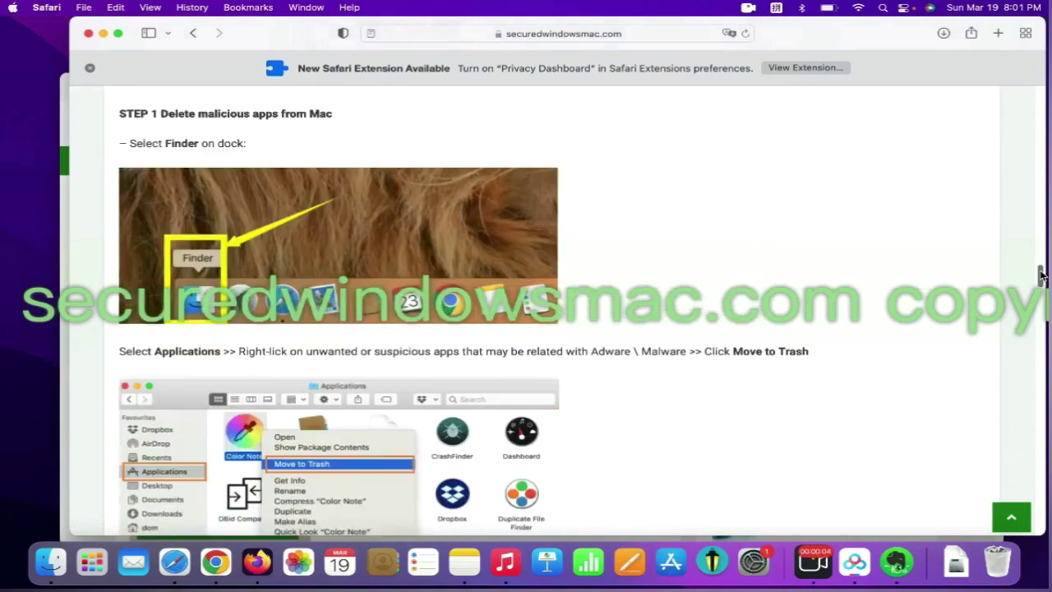
# Show Applications in a new Finder window and move BeeCut to the Trash.
pyautogui.click(51, 562)
pyautogui.click(59, 565)
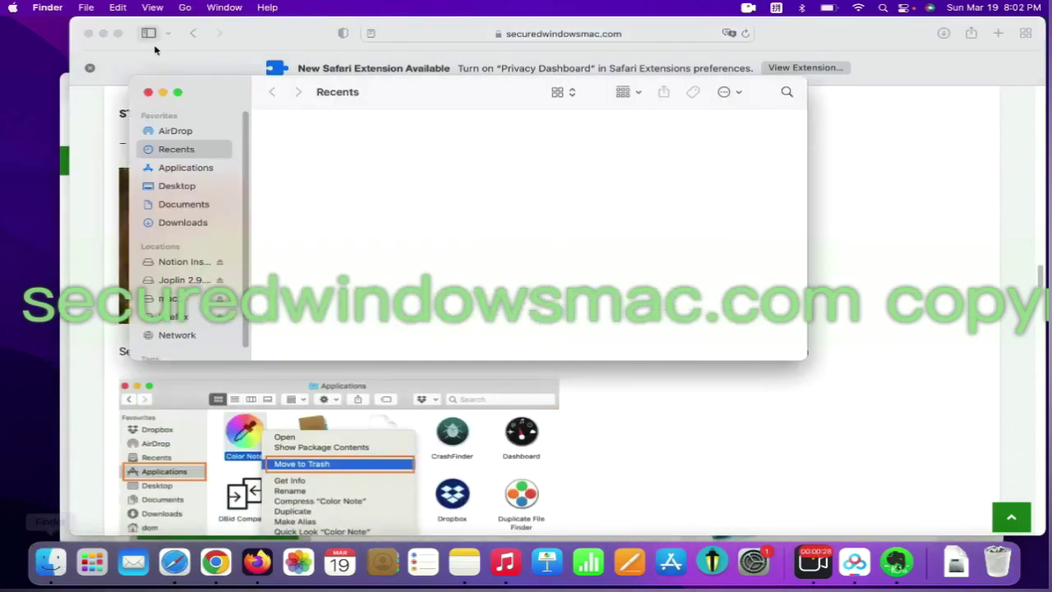
pyautogui.click(173, 165)
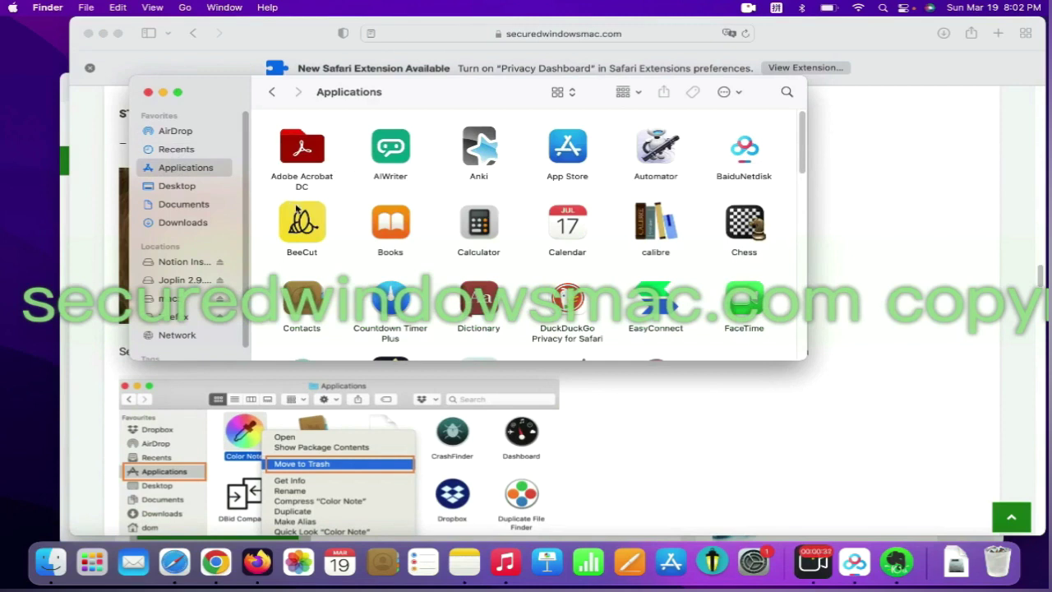
pyautogui.rightClick(298, 212)
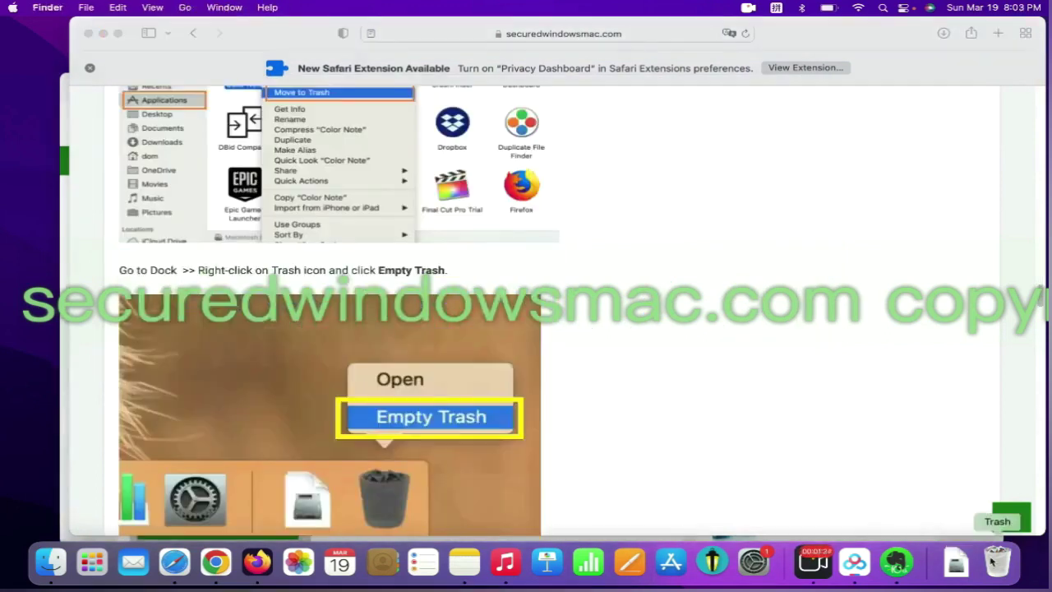
# Empty the Trash from the Dock.
pyautogui.rightClick(993, 561)
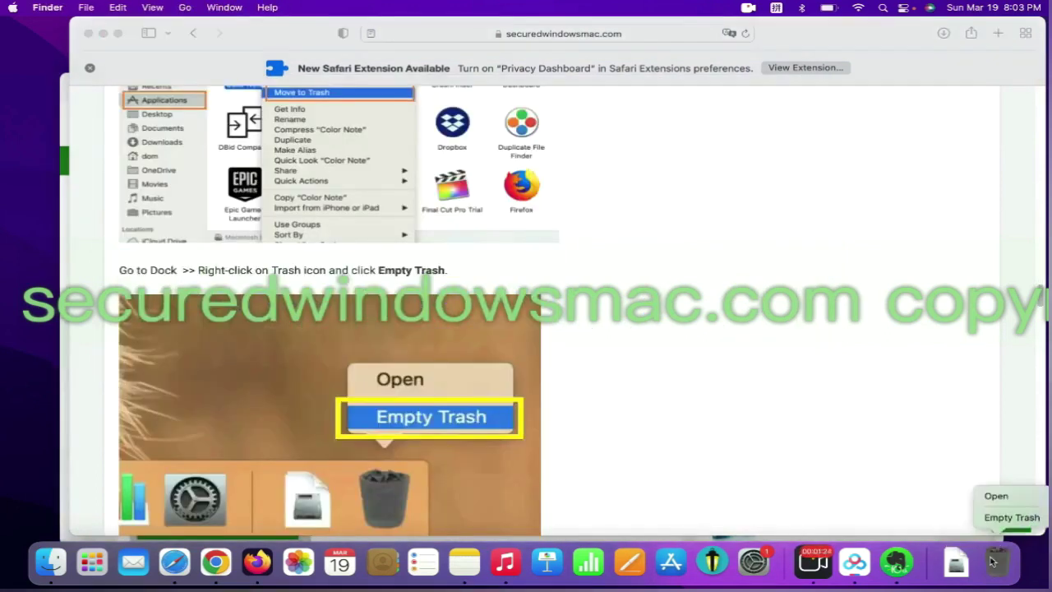
pyautogui.click(1006, 517)
pyautogui.click(727, 263)
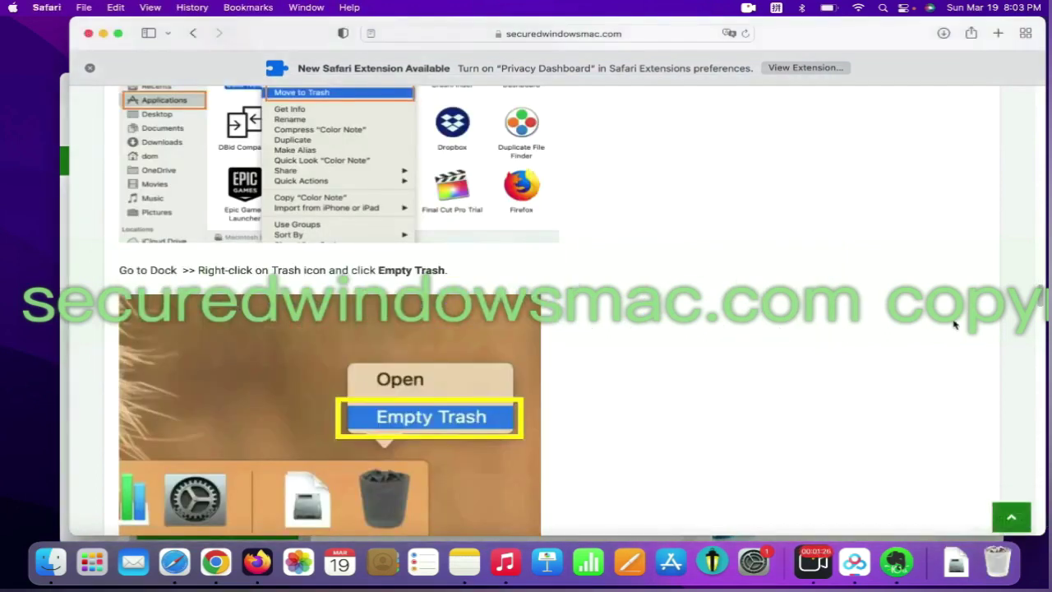
# Scroll the guide to STEP 2 on removing malicious browser extensions.
pyautogui.scroll(-5, 1040, 302)
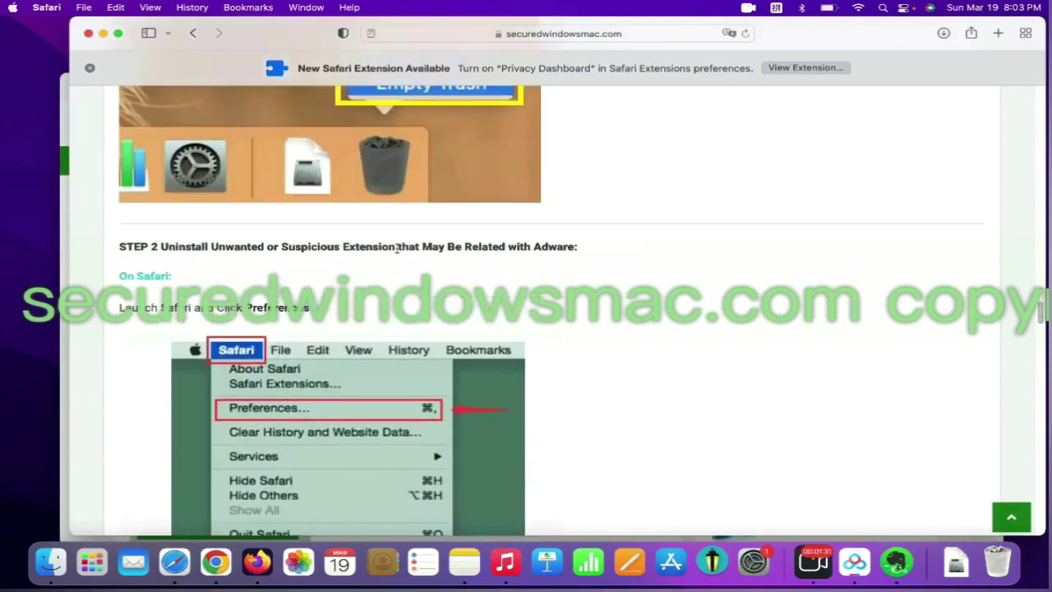
pyautogui.moveTo(397, 248); pyautogui.dragTo(164, 244)
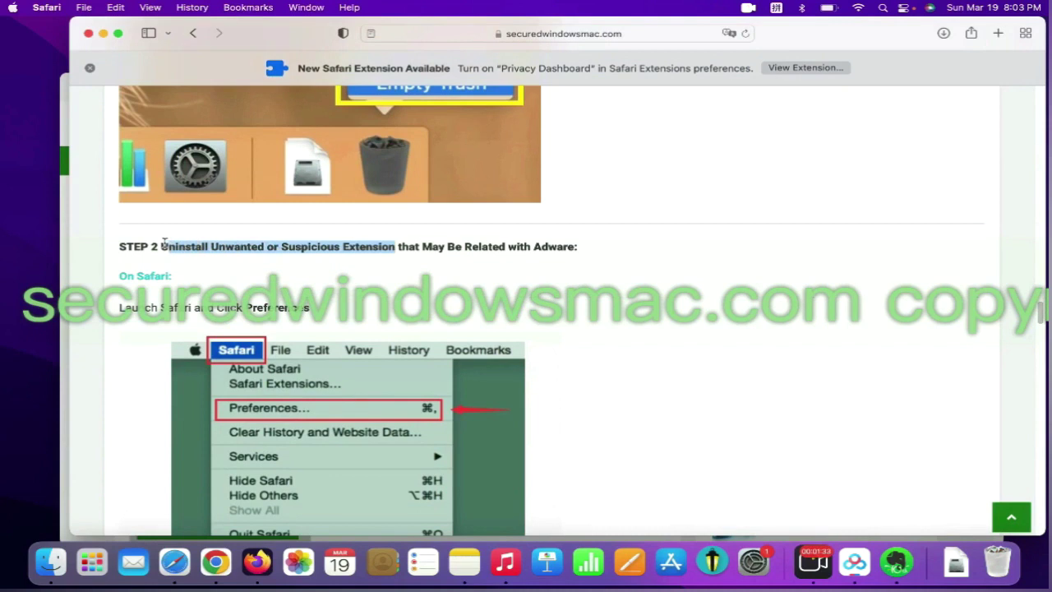
pyautogui.click(164, 244)
pyautogui.scroll(-1, 163, 244)
# Review the Privacy Dashboard extension in Safari Settings, then bring up Chrome with a new tab.
pyautogui.click(53, 10)
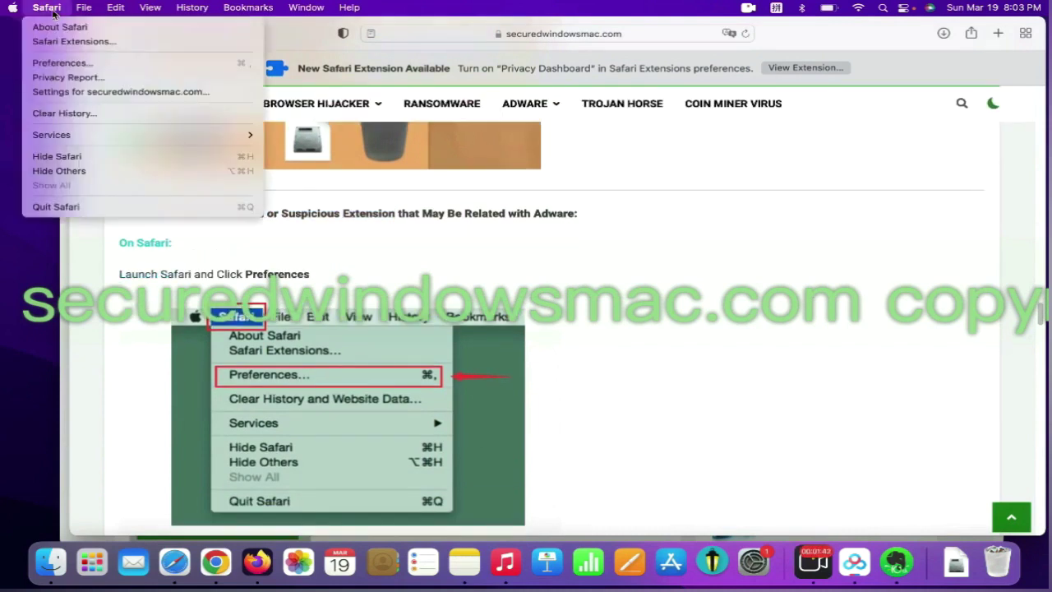
pyautogui.click(77, 62)
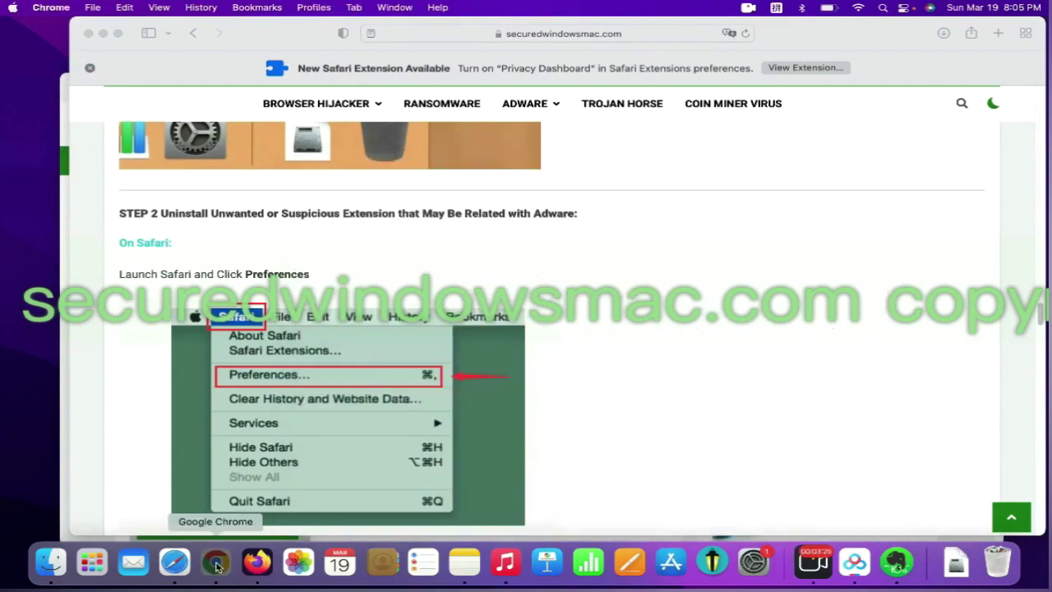
pyautogui.click(216, 562)
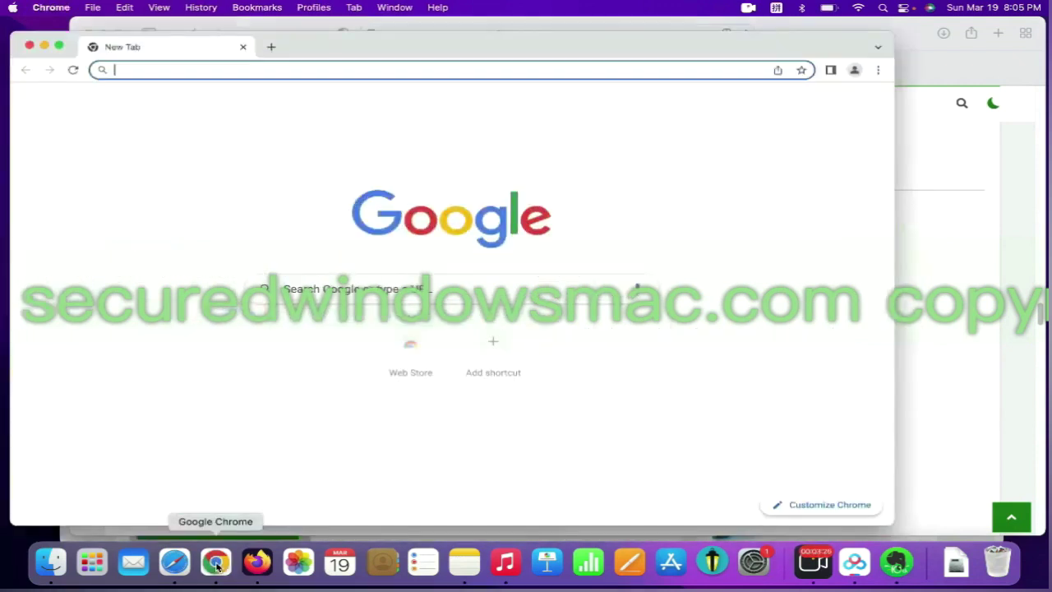
# Remove the 'Netflix Party is now Teleparty' extension from Chrome's Extensions page.
pyautogui.click(877, 70)
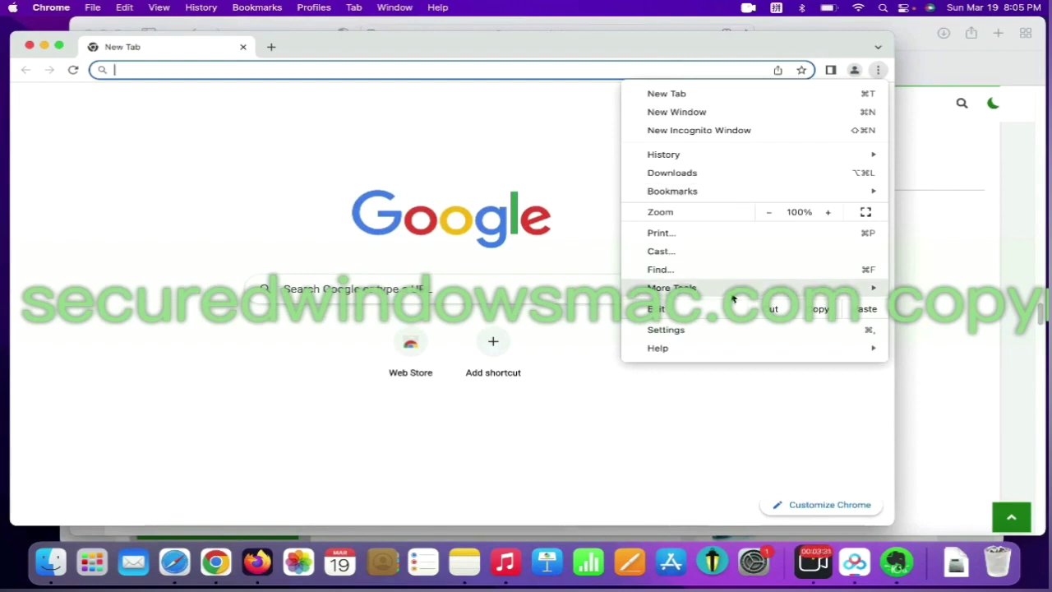
pyautogui.moveTo(671, 287)
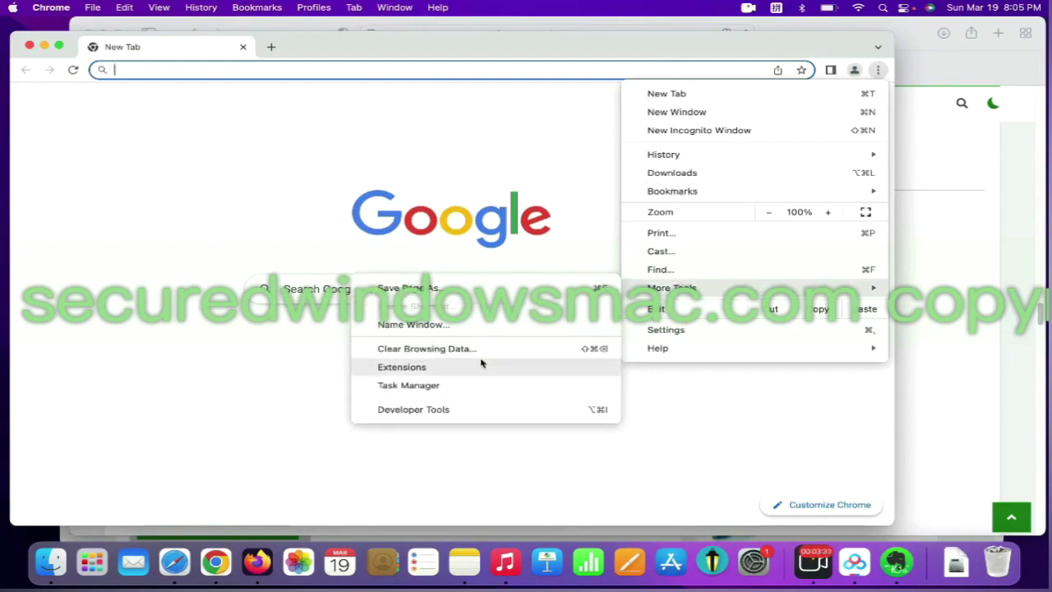
pyautogui.click(482, 363)
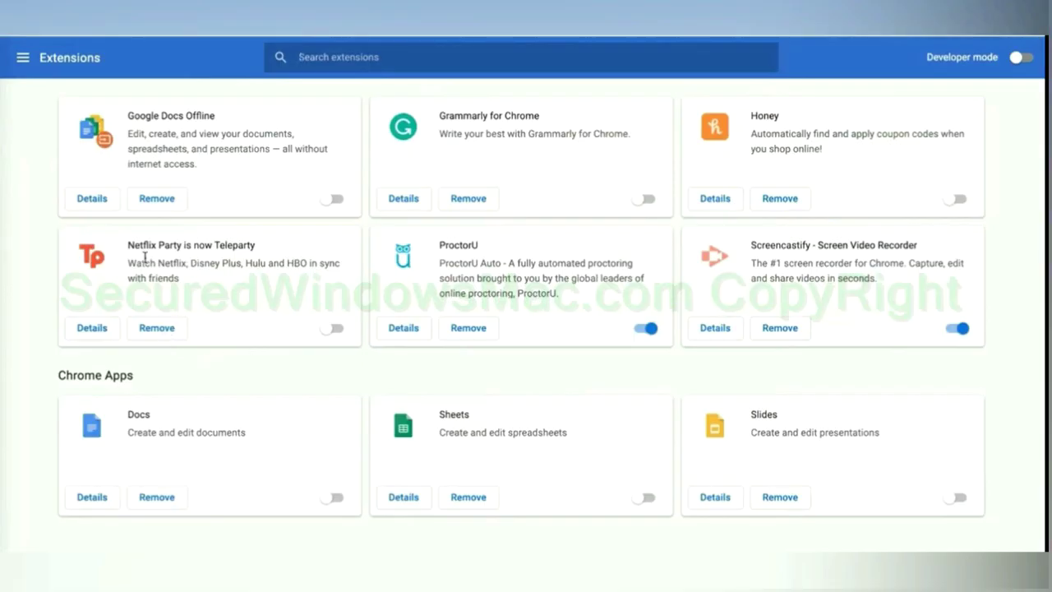
pyautogui.click(156, 329)
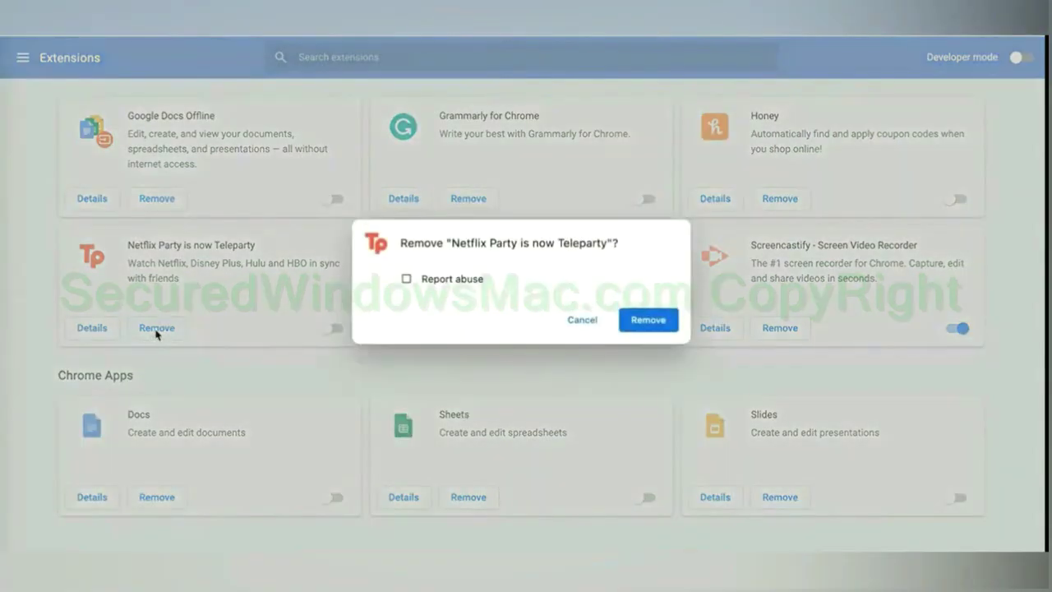
pyautogui.click(649, 320)
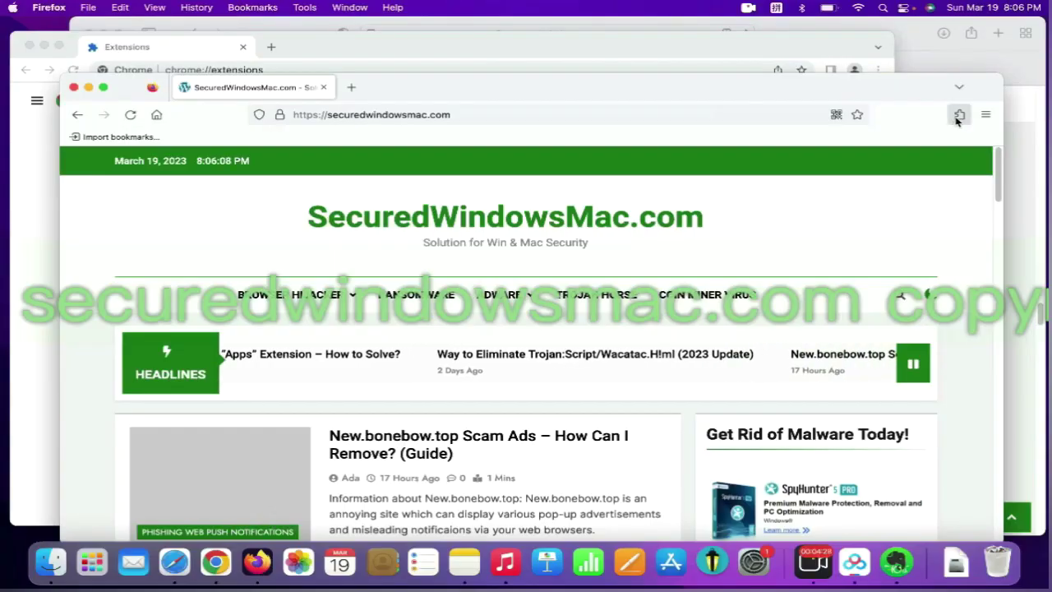
# Open Firefox's extension management and show removal options for Presearch.
pyautogui.click(958, 114)
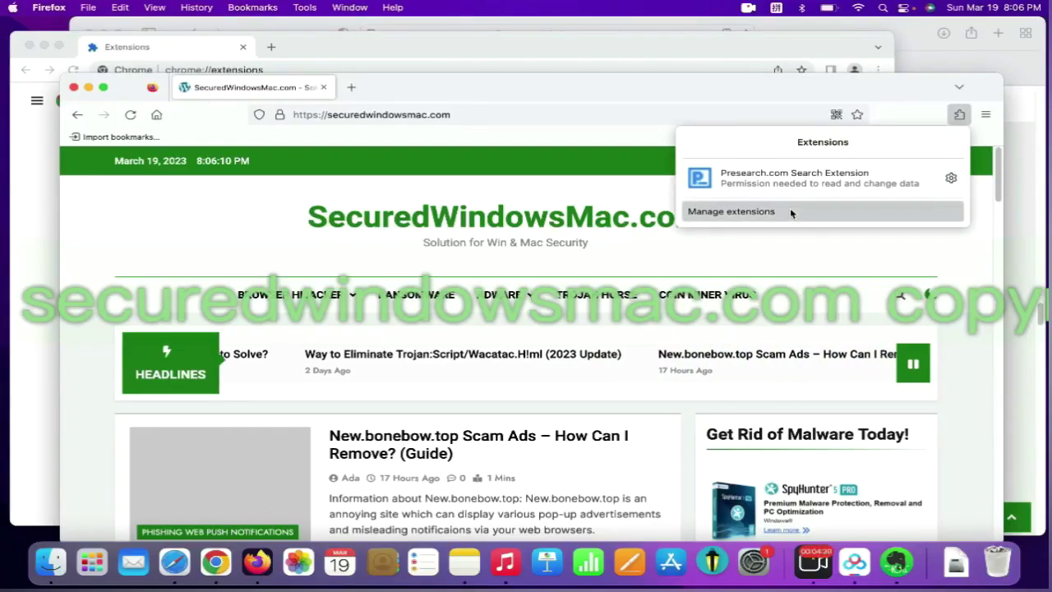
pyautogui.click(821, 211)
pyautogui.click(726, 284)
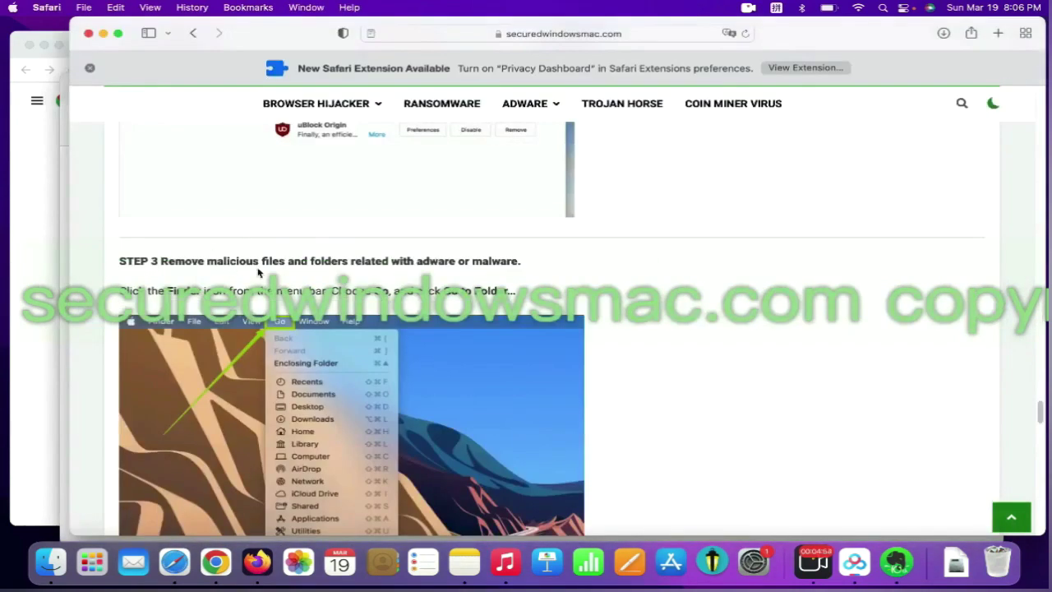
# Go to /Library/LaunchAgents/ and move com.enigmasoft.spyhunter.plist to the Trash.
pyautogui.moveTo(286, 261); pyautogui.dragTo(206, 261)
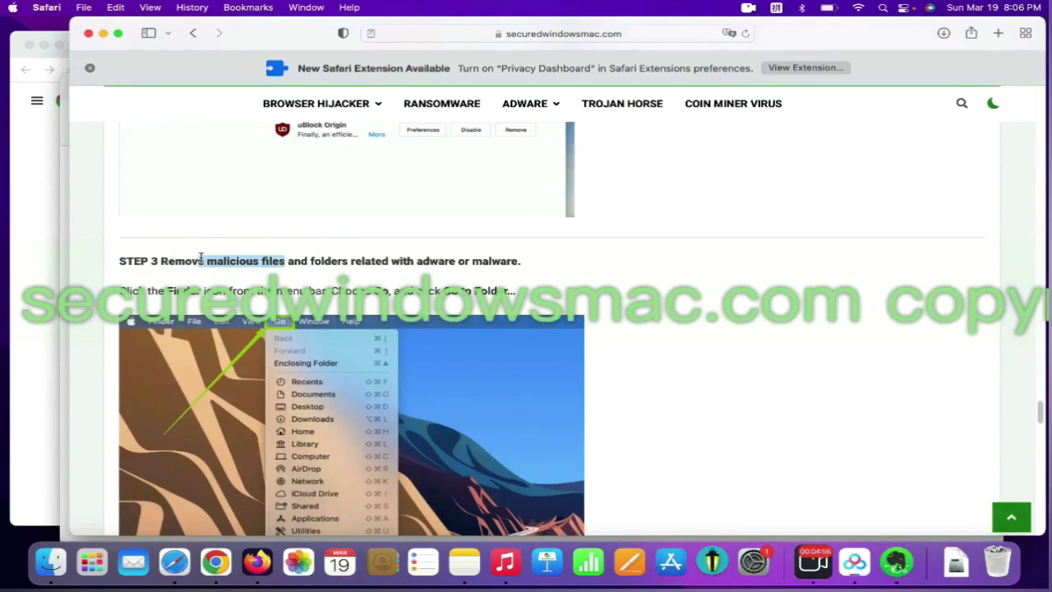
pyautogui.click(288, 263)
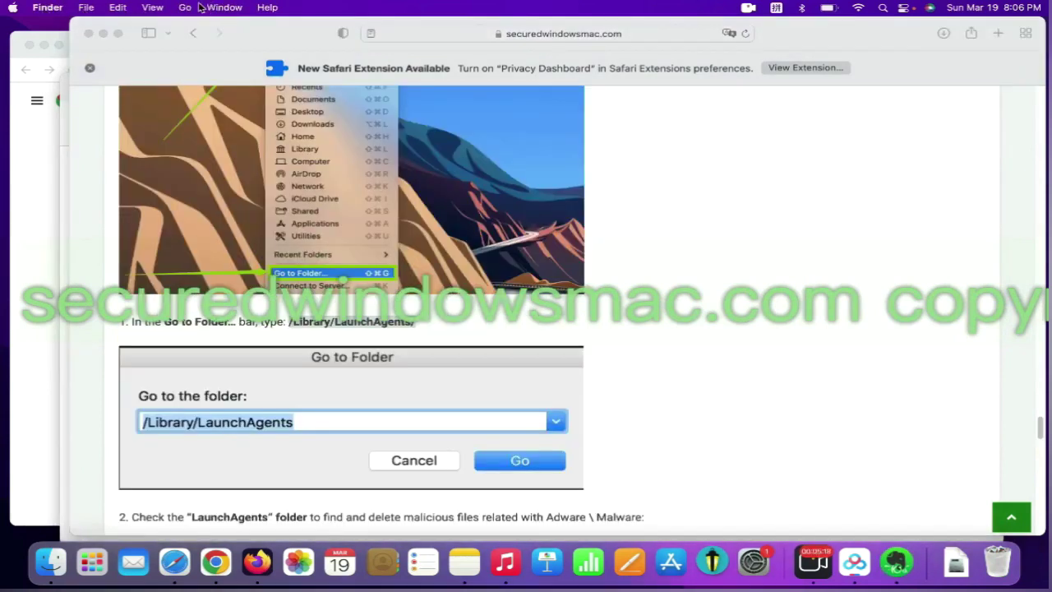
pyautogui.click(186, 8)
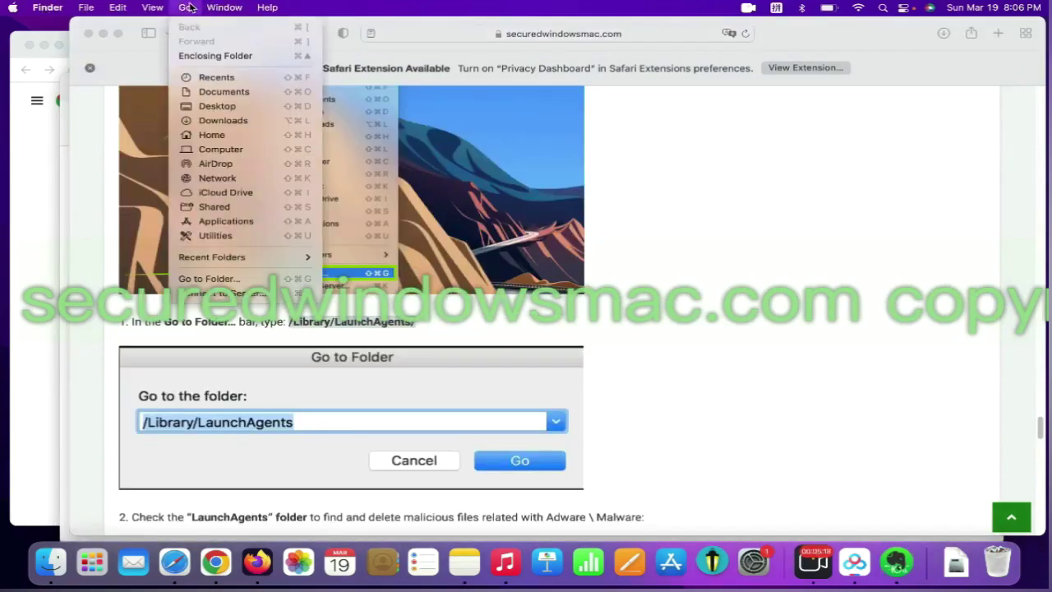
pyautogui.click(250, 281)
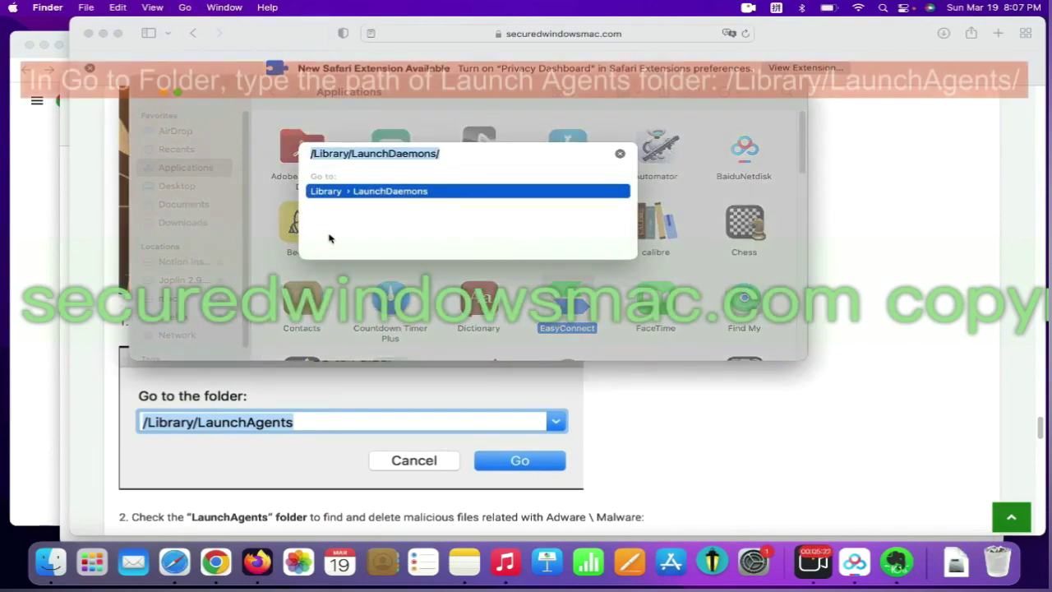
pyautogui.write('/Library/LaunchAgents/')
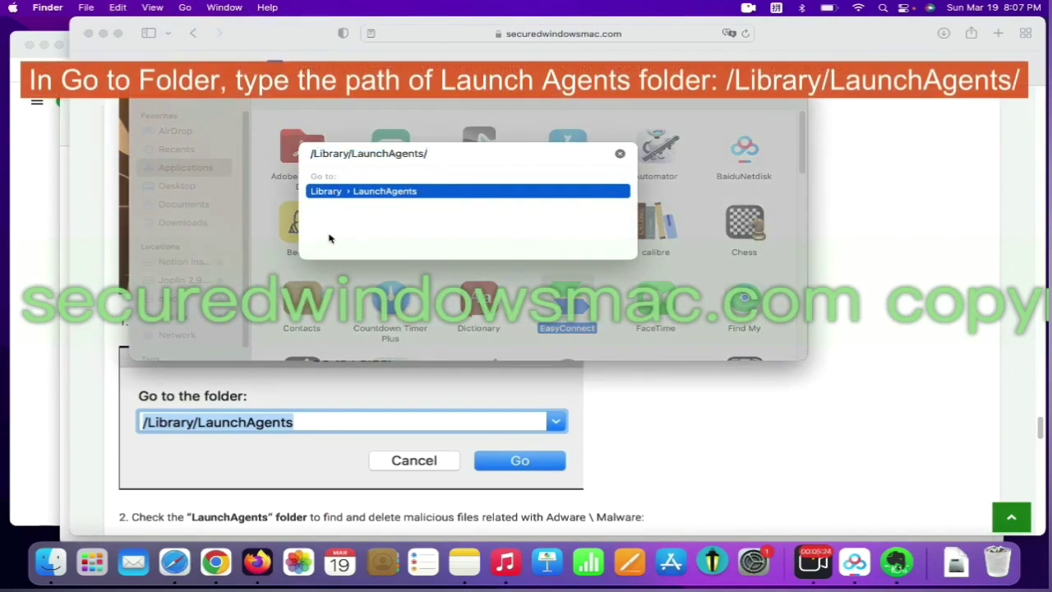
pyautogui.press('Return')
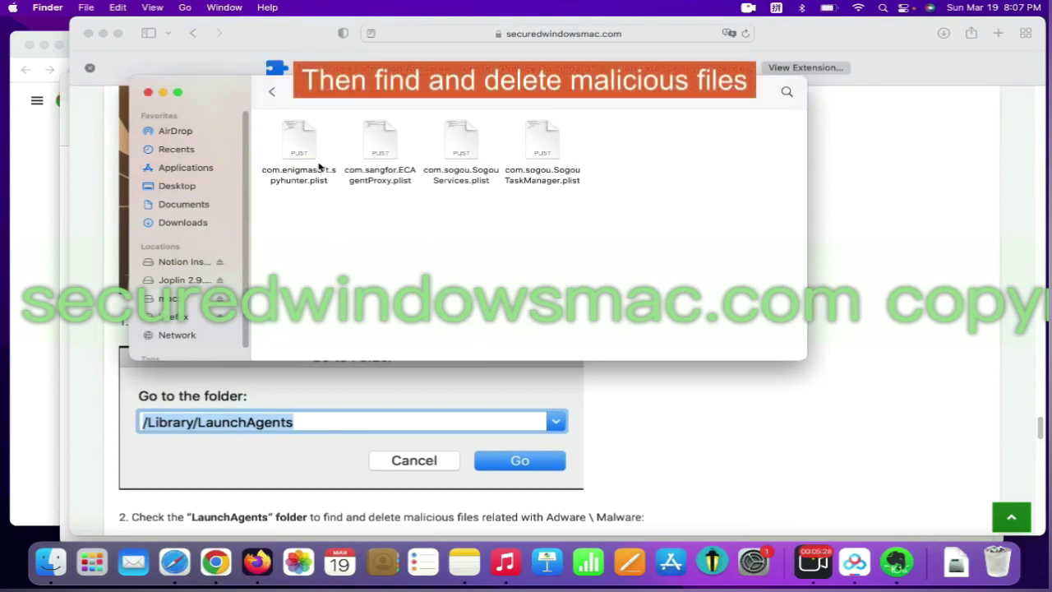
pyautogui.rightClick(311, 161)
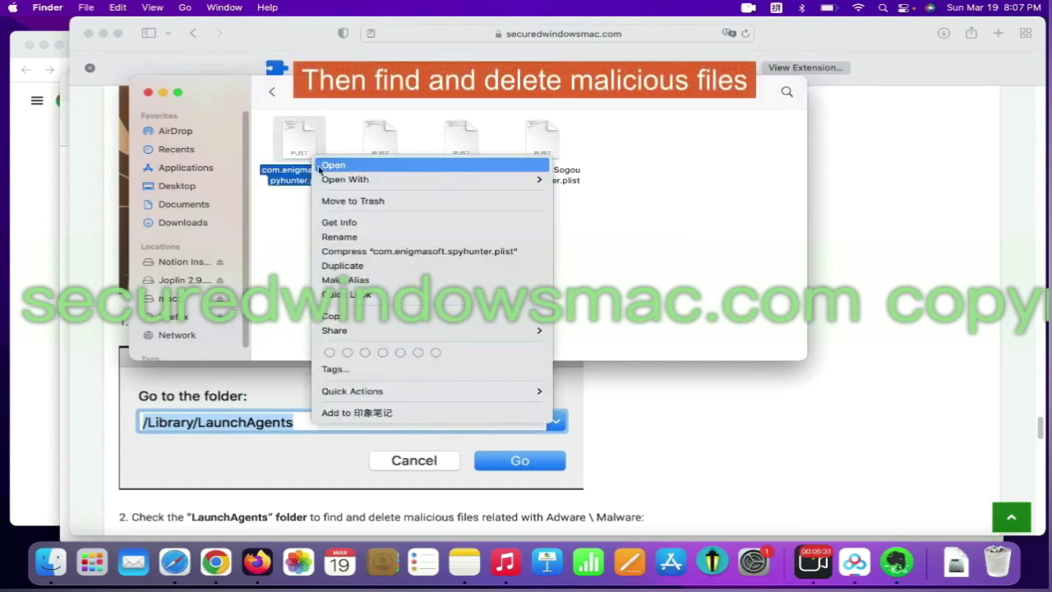
pyautogui.click(359, 201)
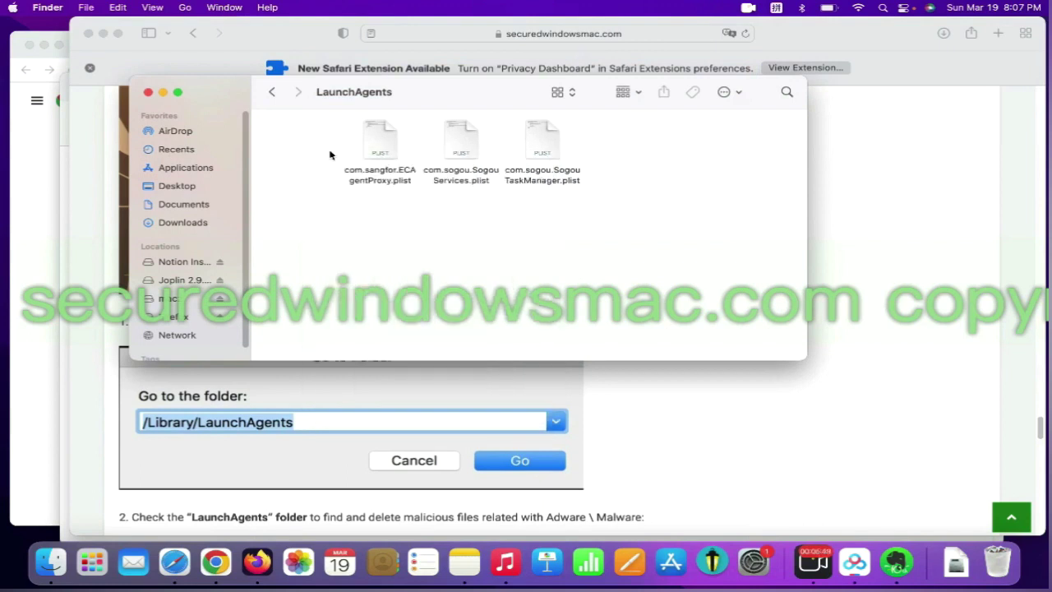
# Scroll the guide to step 3's Application Support path.
pyautogui.click(909, 469)
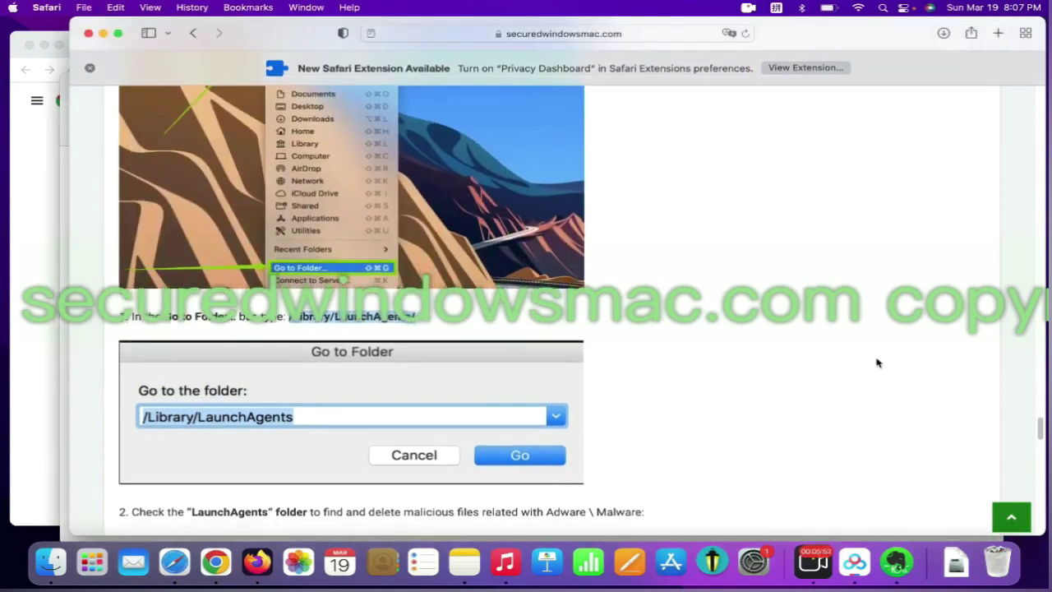
pyautogui.scroll(-1, 877, 363)
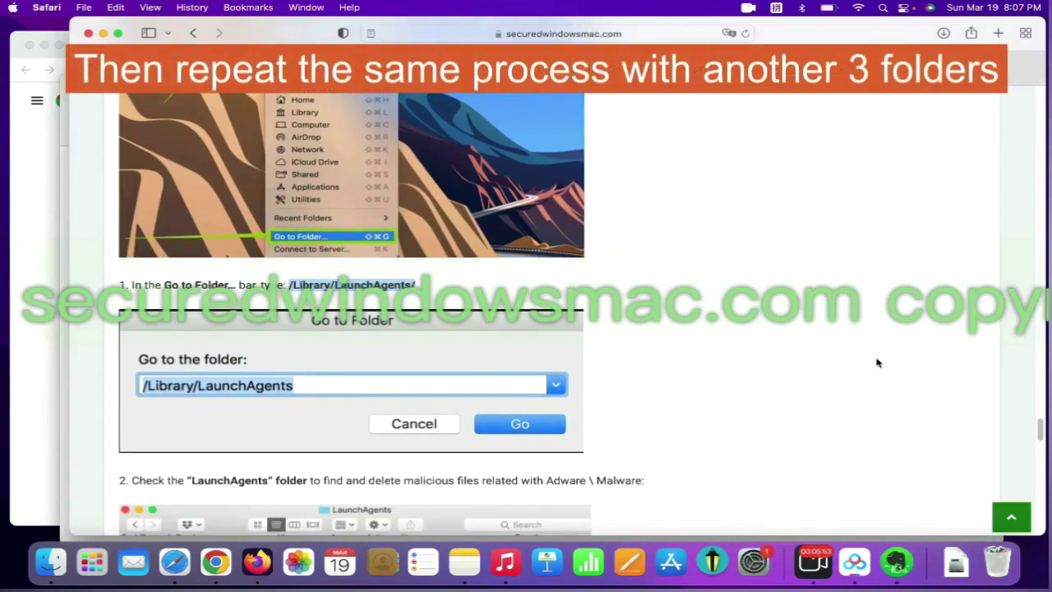
pyautogui.scroll(-10, 876, 363)
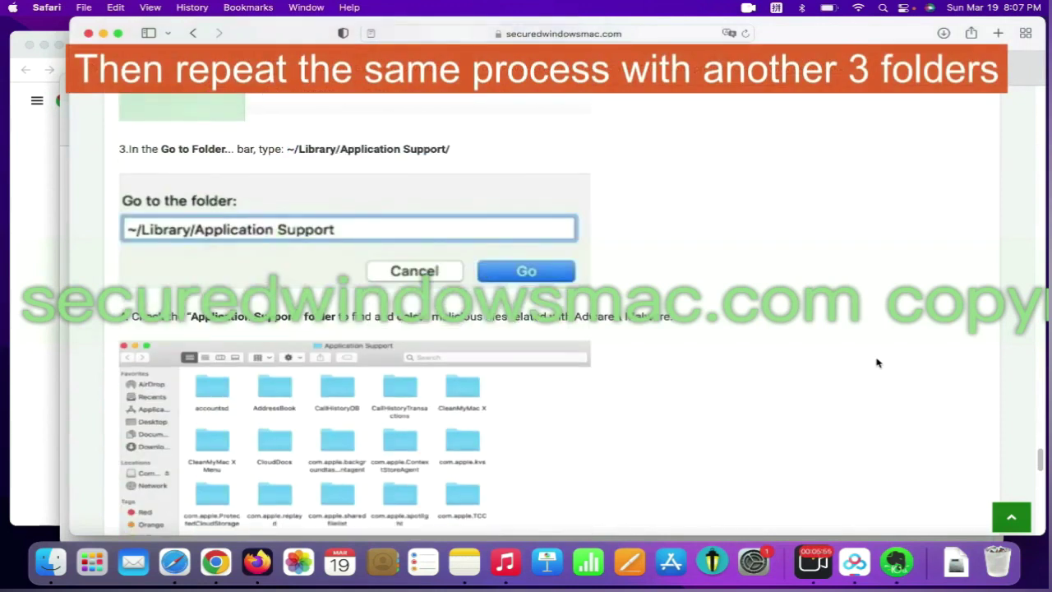
pyautogui.moveTo(285, 148); pyautogui.dragTo(480, 150)
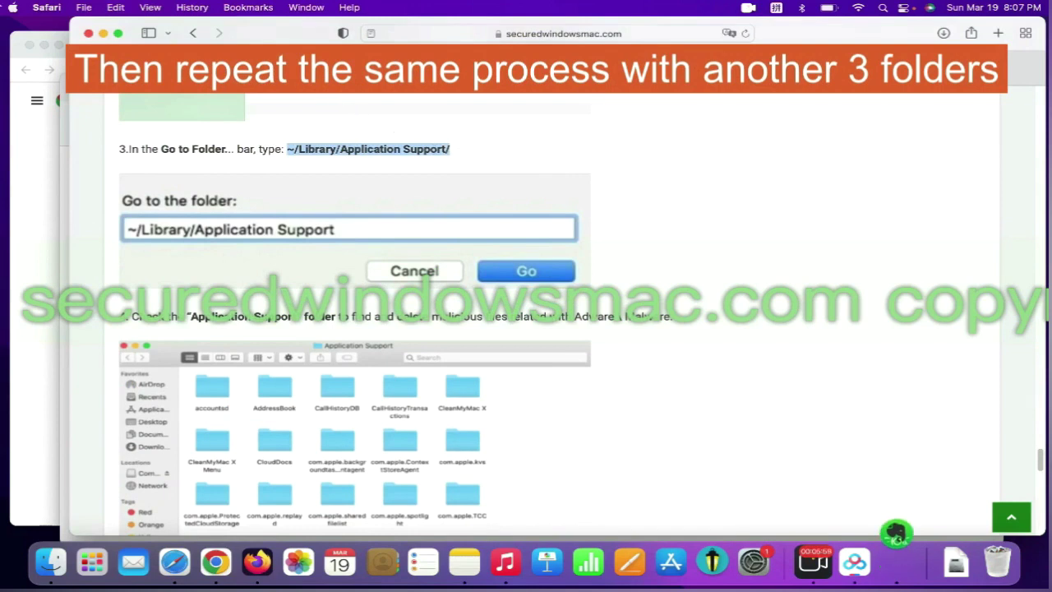
# Go to ~/Library/Application Support/ and bring up actions for the Goldenfrog folder.
pyautogui.click(181, 8)
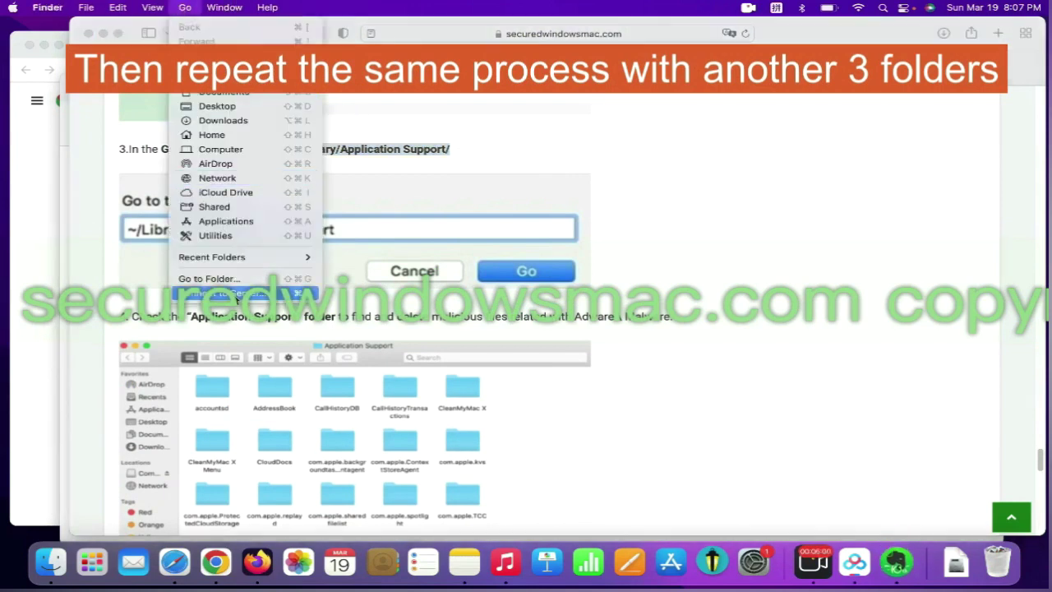
pyautogui.click(245, 279)
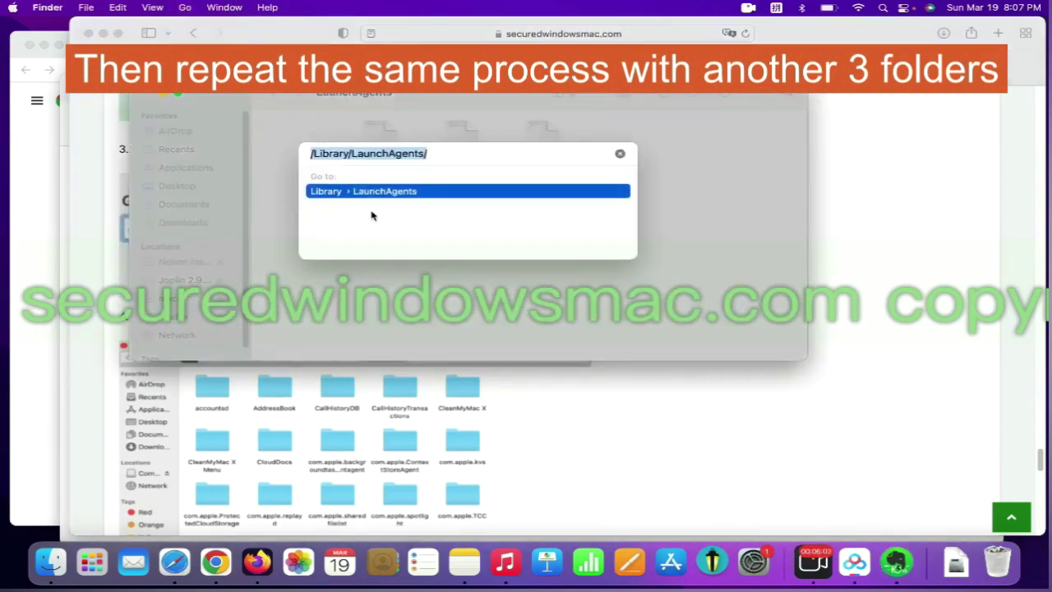
pyautogui.write('~/Library/Application Support/')
pyautogui.press('Return')
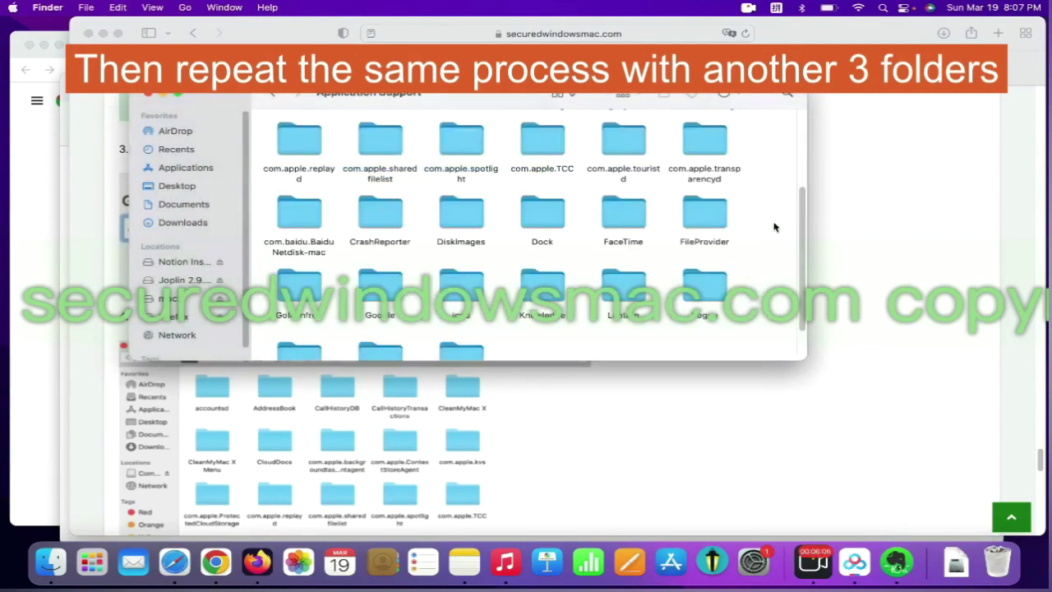
pyautogui.scroll(-3, 801, 252)
pyautogui.scroll(3, 796, 235)
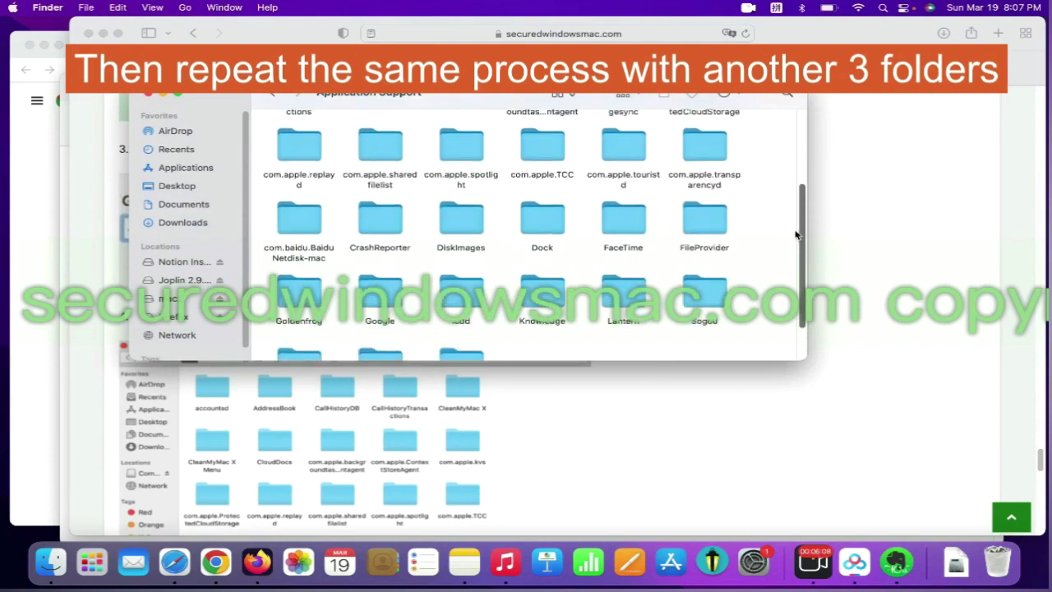
pyautogui.rightClick(302, 292)
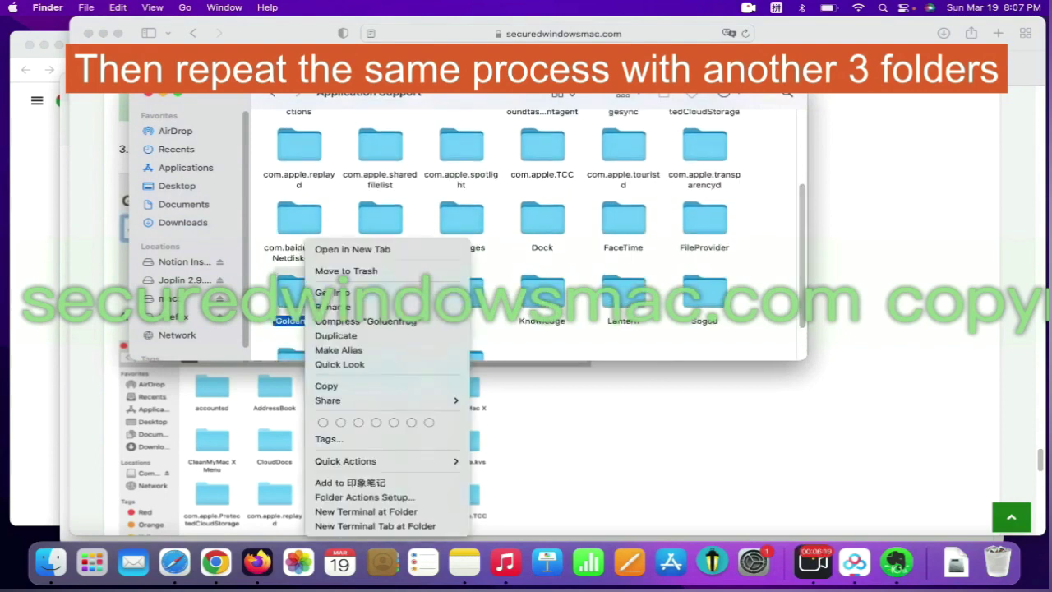
# Copy the ~/Library/LaunchAgents path from step 5 of the guide.
pyautogui.click(344, 273)
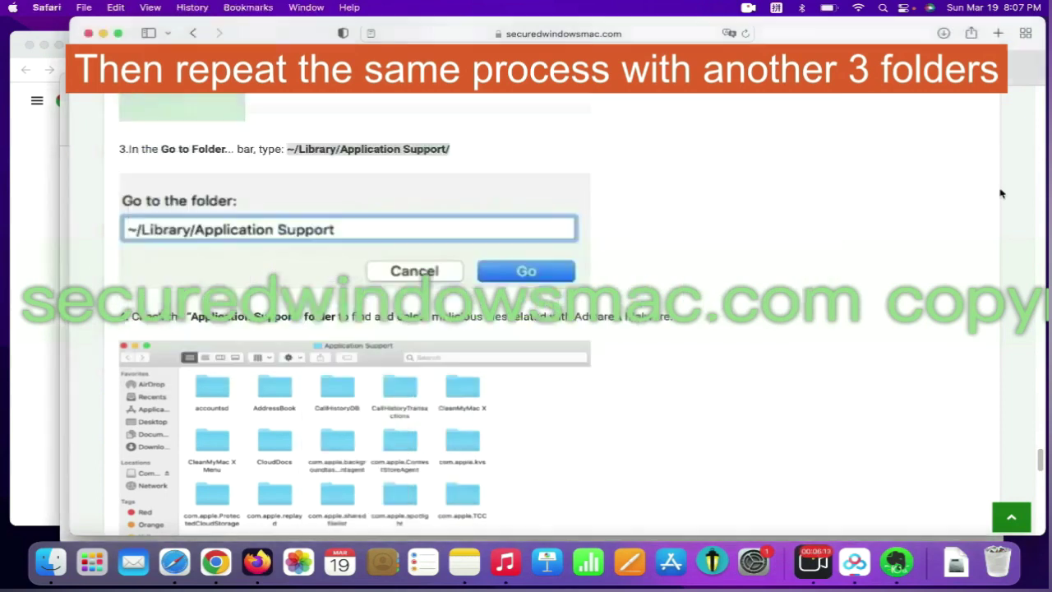
pyautogui.scroll(-2, 673, 335)
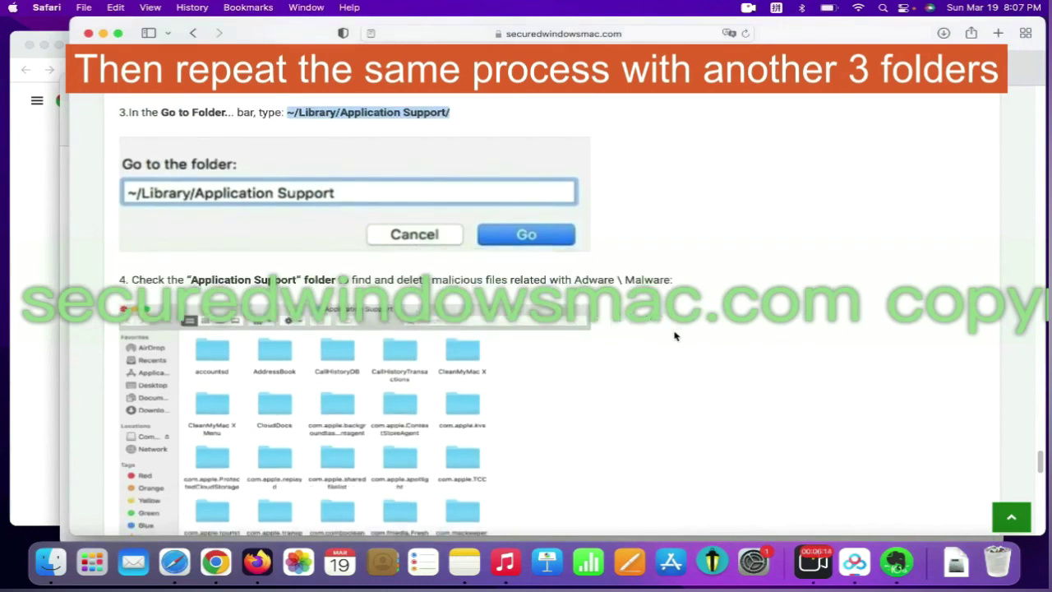
pyautogui.scroll(-2, 674, 336)
pyautogui.scroll(-5, 674, 335)
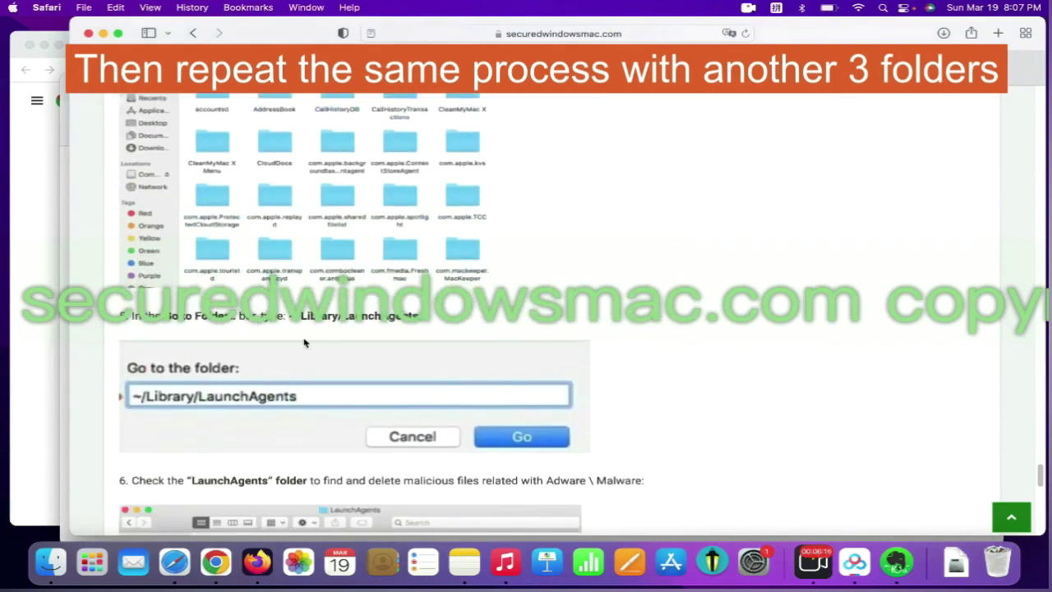
pyautogui.moveTo(288, 320); pyautogui.dragTo(483, 321)
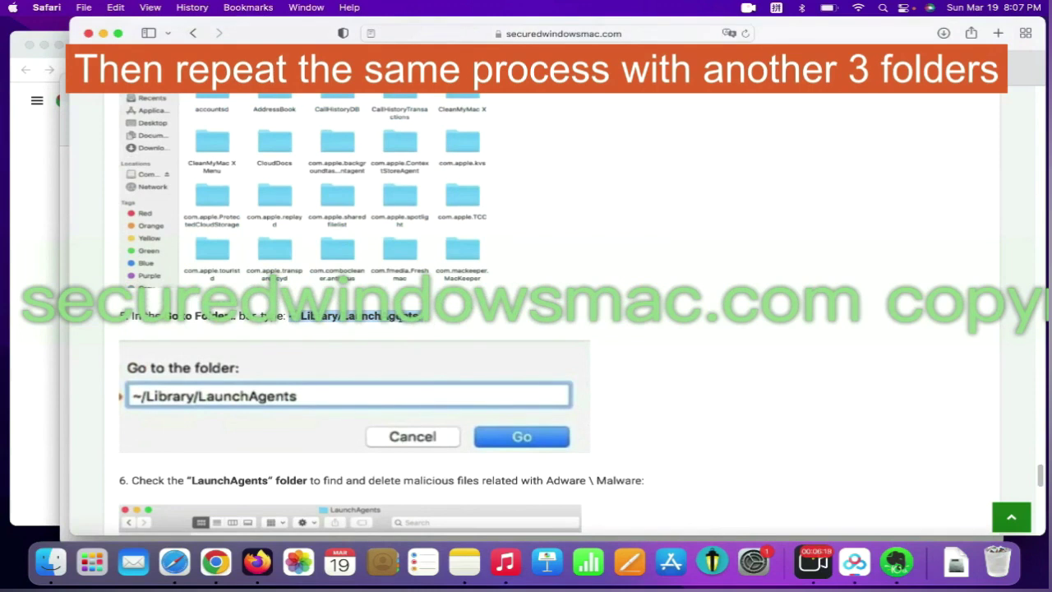
pyautogui.rightClick(400, 317)
pyautogui.click(442, 372)
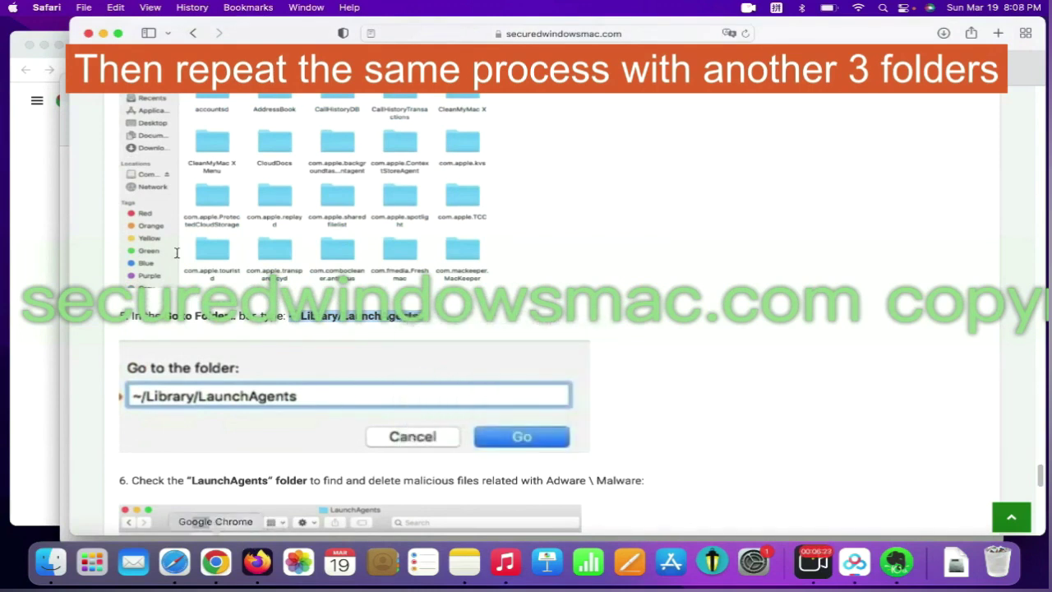
# Go to ~/Library/LaunchAgents/ in Finder and inspect org.getlantern.plist.
pyautogui.click(25, 53)
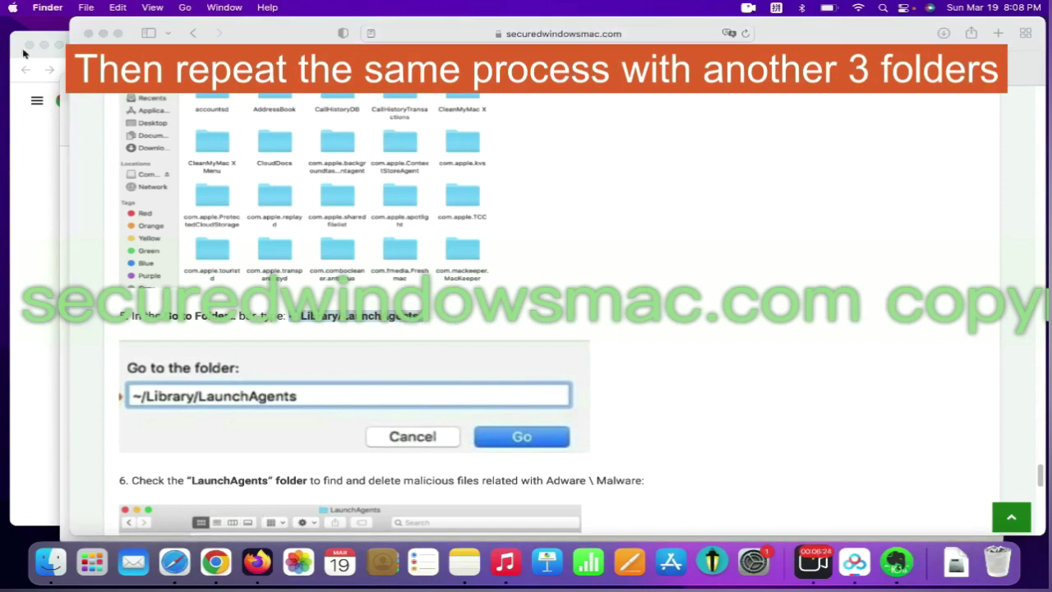
pyautogui.click(185, 8)
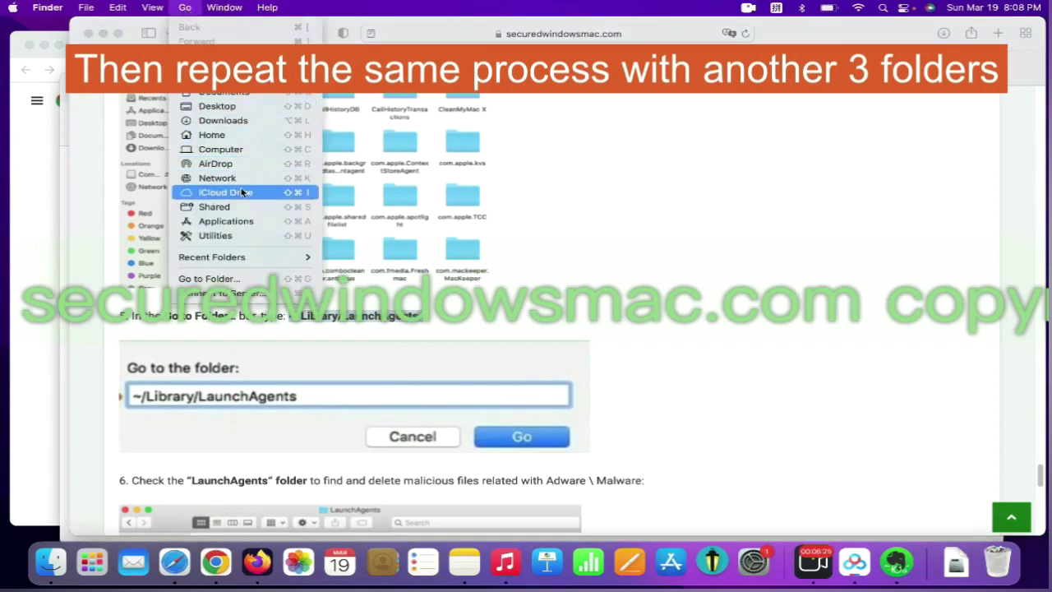
pyautogui.click(255, 279)
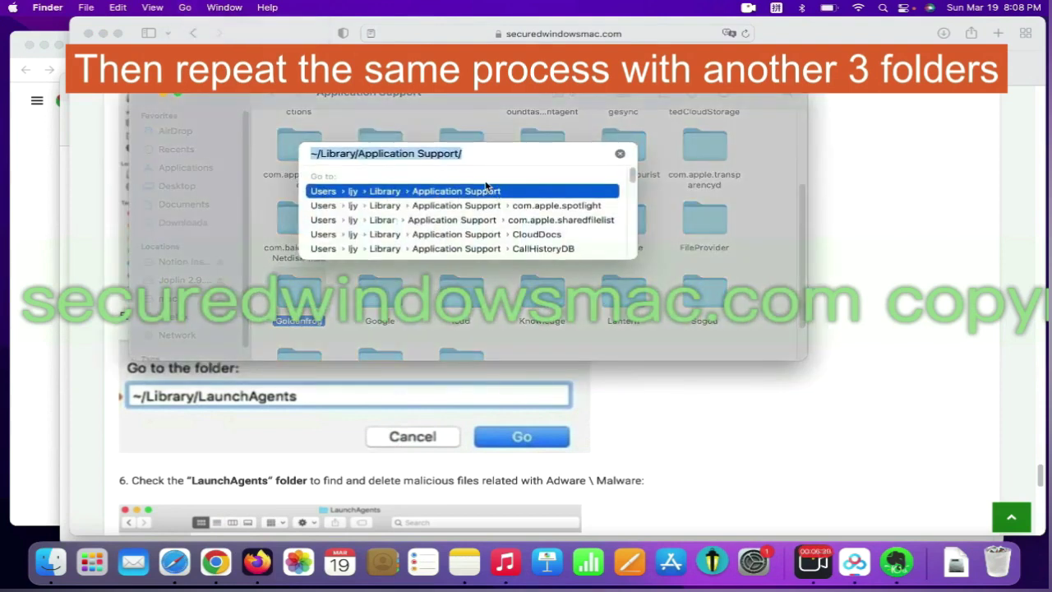
pyautogui.write('~/Library/LaunchAgents/')
pyautogui.press('Return')
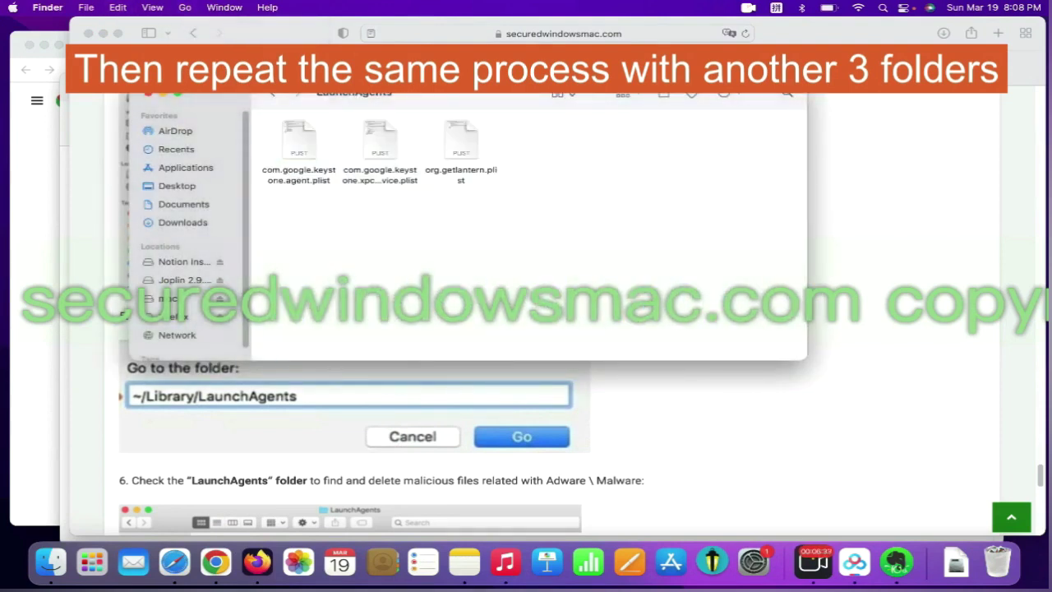
pyautogui.rightClick(441, 171)
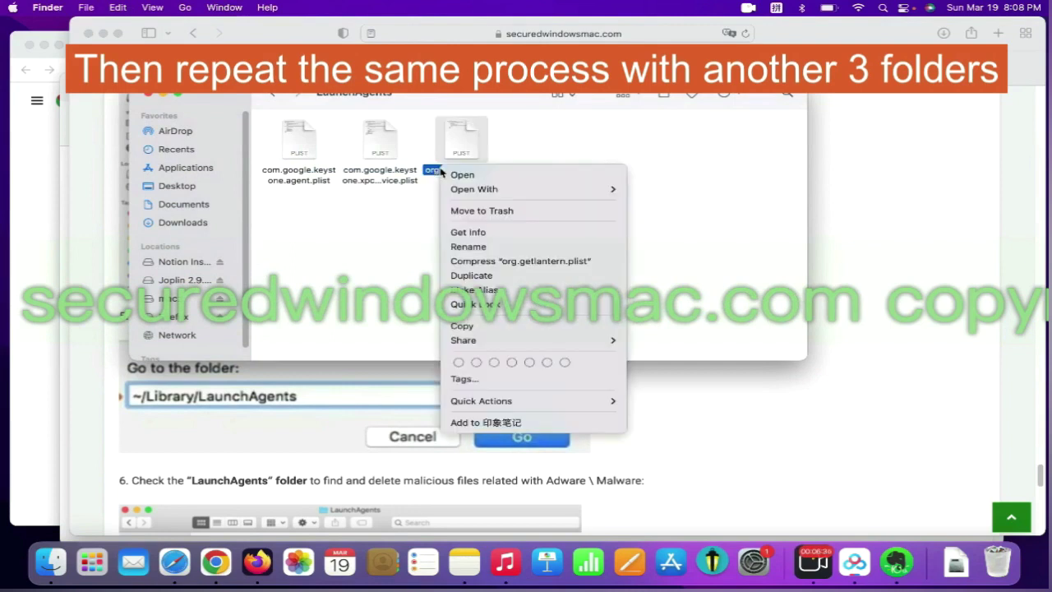
pyautogui.click(847, 224)
# Copy the /Library/LaunchDaemons/ path from step 7 of the guide.
pyautogui.scroll(-5, 708, 388)
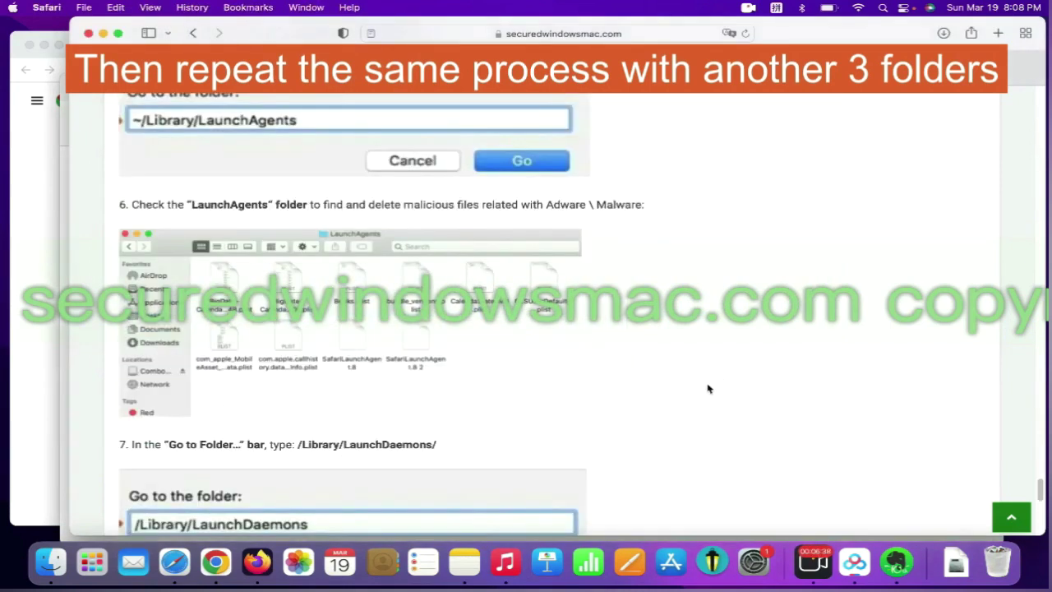
pyautogui.scroll(-1, 708, 388)
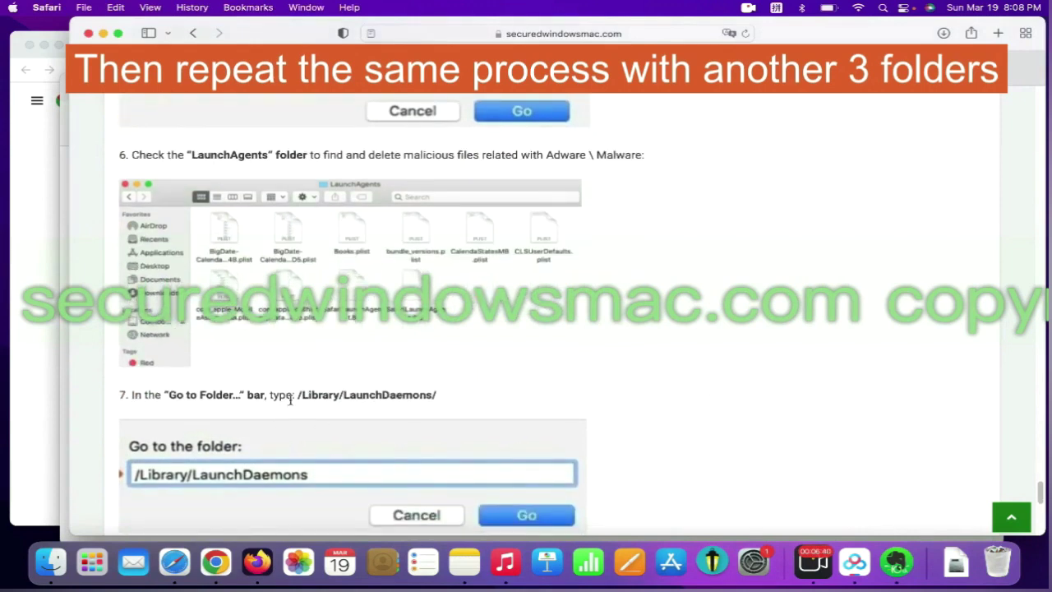
pyautogui.moveTo(299, 396); pyautogui.dragTo(454, 396)
pyautogui.rightClick(420, 400)
pyautogui.click(461, 446)
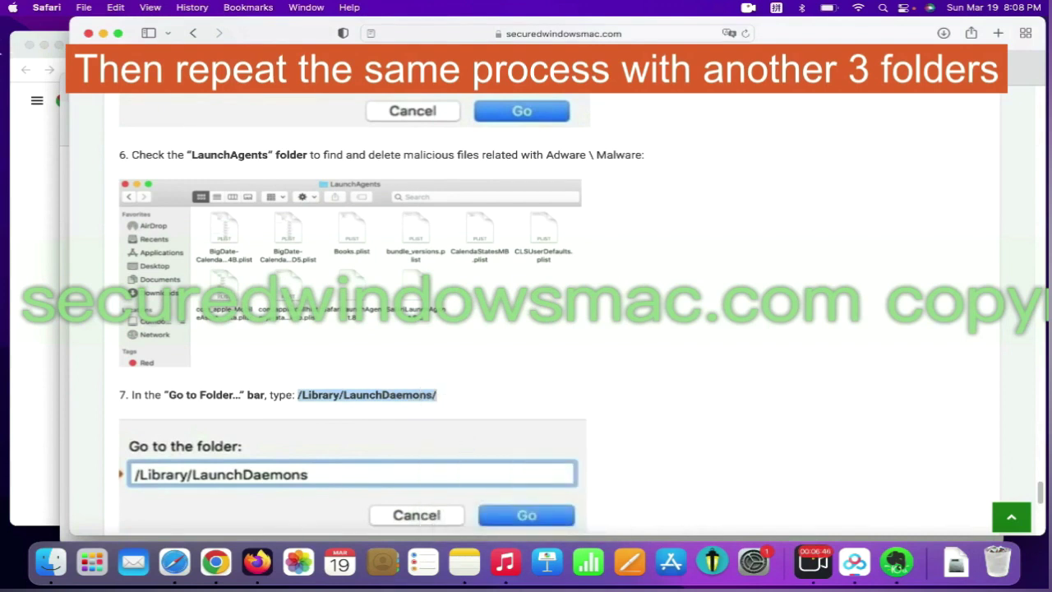
# Paste the path into Finder's Go to Folder and inspect vyprvpnservice.plist in LaunchDaemons.
pyautogui.click(32, 57)
pyautogui.click(185, 7)
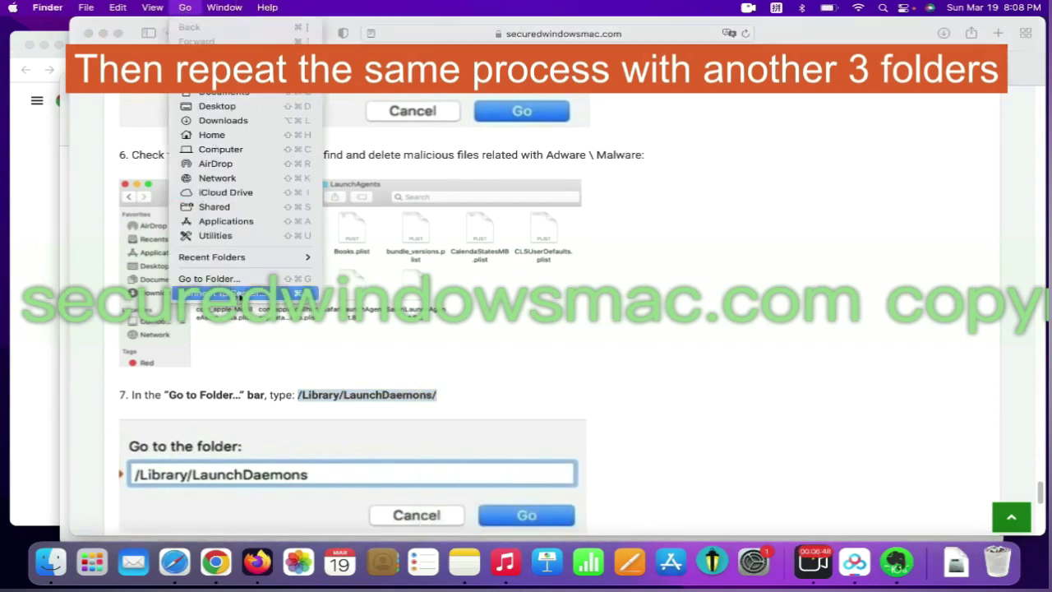
pyautogui.click(213, 278)
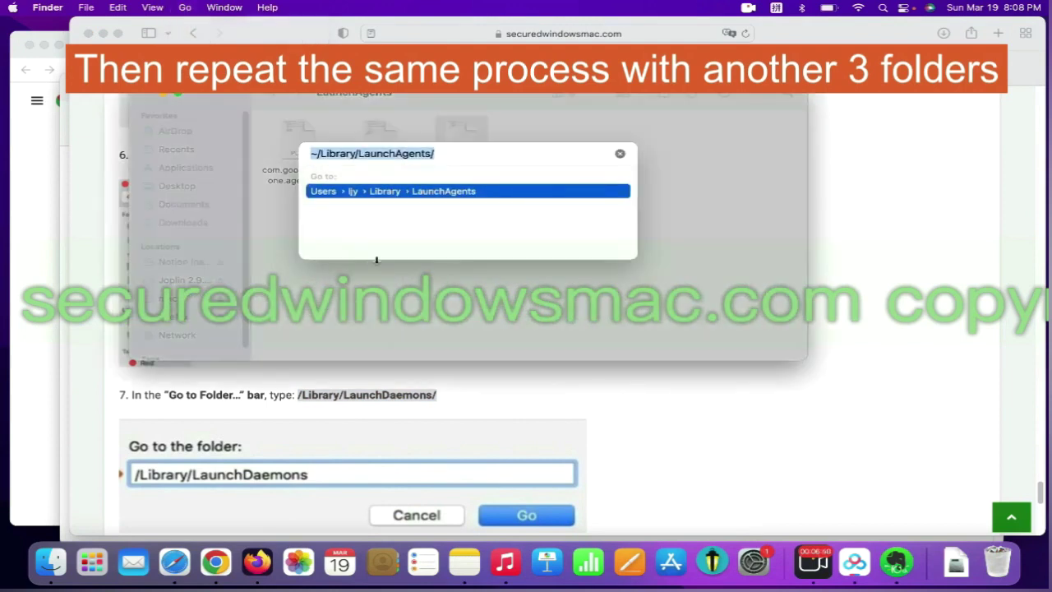
pyautogui.press('super+v')
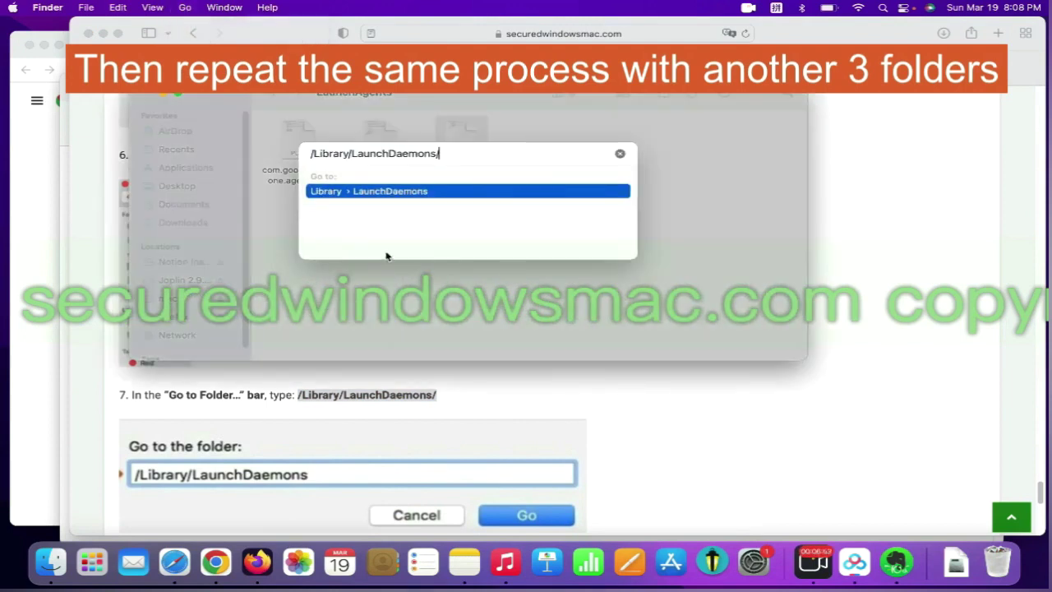
pyautogui.press('Return')
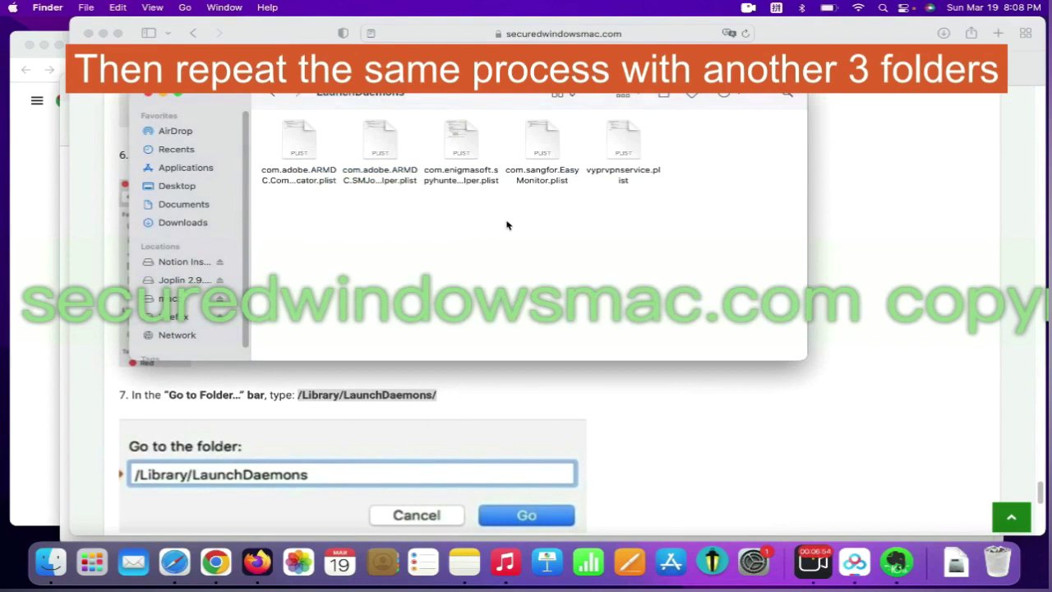
pyautogui.rightClick(631, 153)
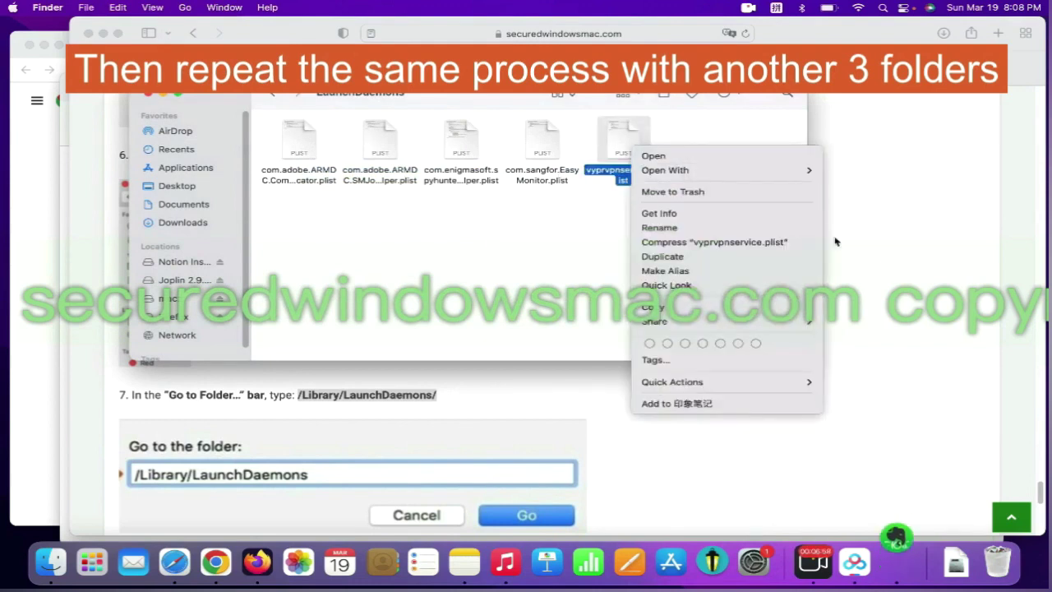
pyautogui.click(948, 311)
# Scroll to step 8 of the guide and follow the 'Download SpyHunter For Mac OS (Free Trial)' link.
pyautogui.scroll(-5, 945, 312)
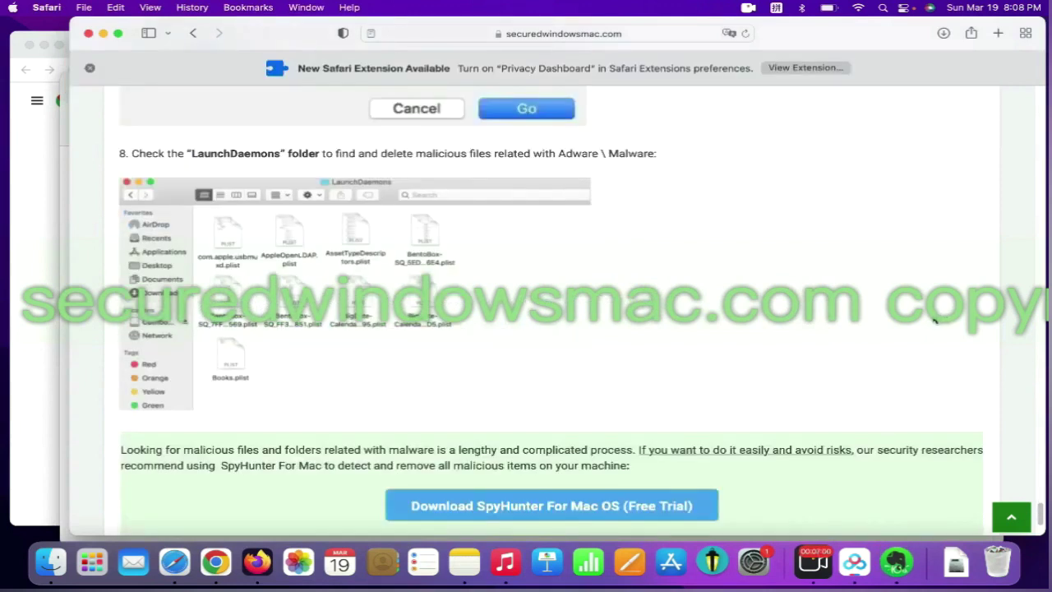
pyautogui.scroll(-1, 939, 318)
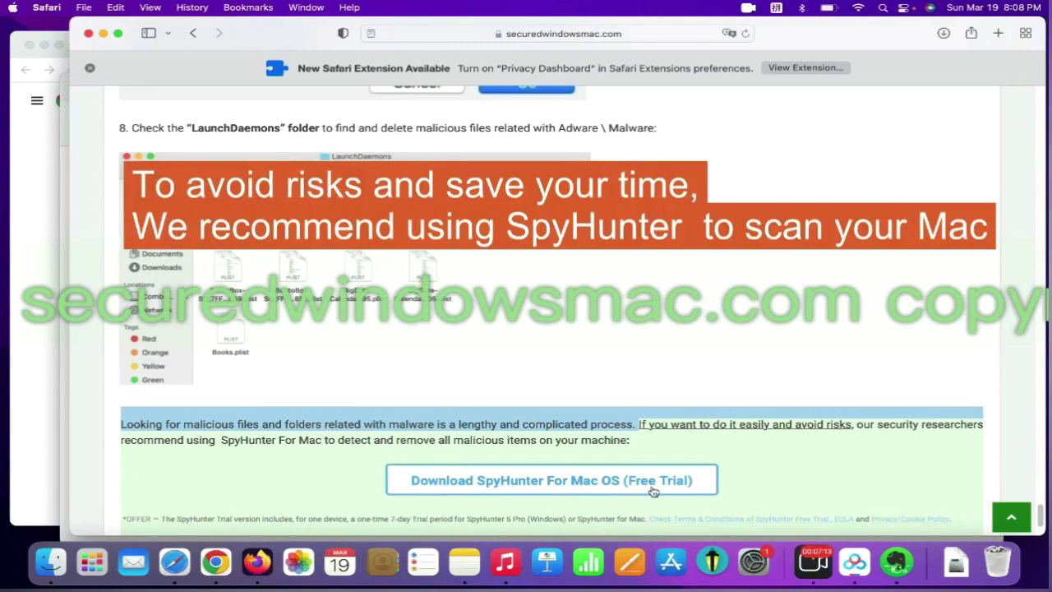
pyautogui.click(653, 490)
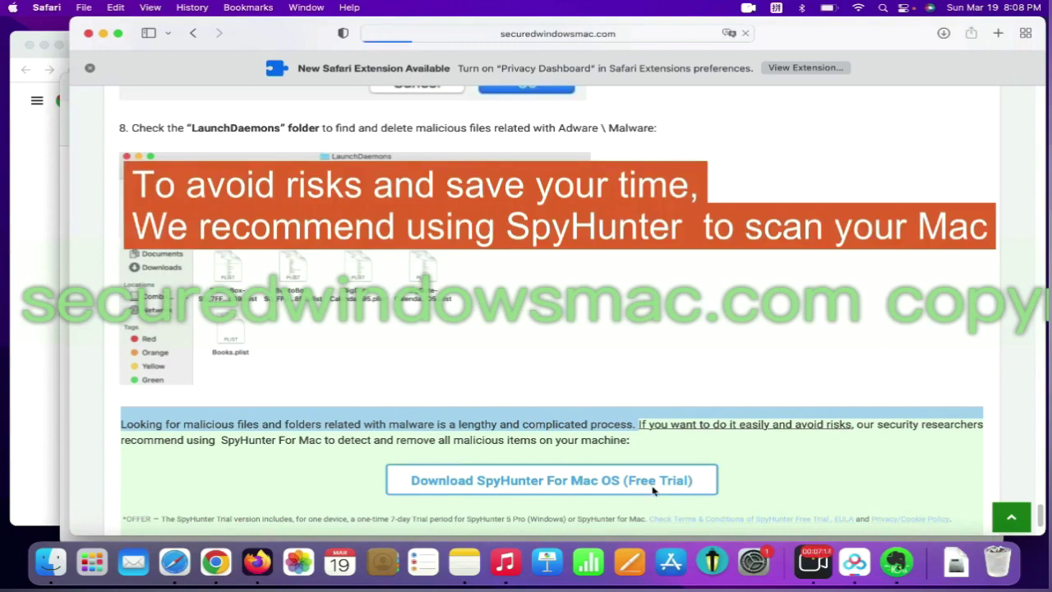